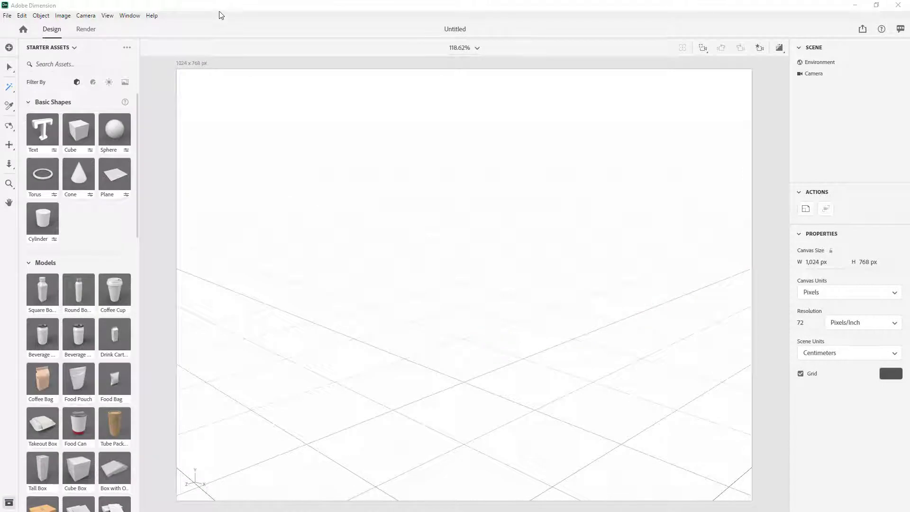
Step: Add a 20 cm sphere at the origin and filter the starter assets to show only materials
left_click(221, 10)
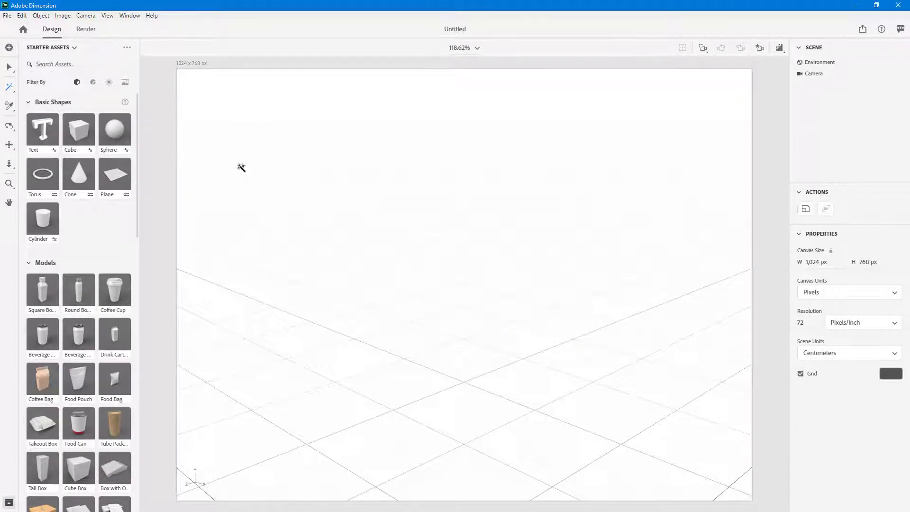
left_click(102, 131)
scroll(503, 275, "up", 1)
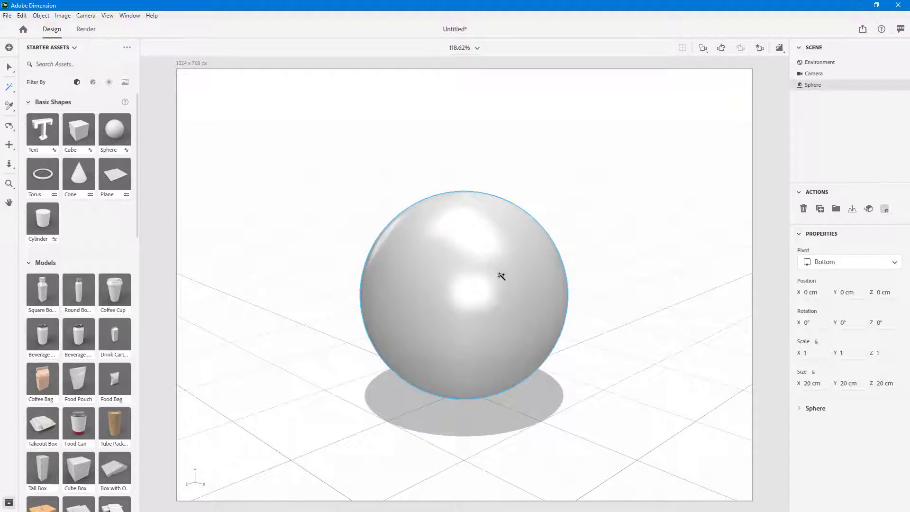
scroll(105, 181, "down", 10)
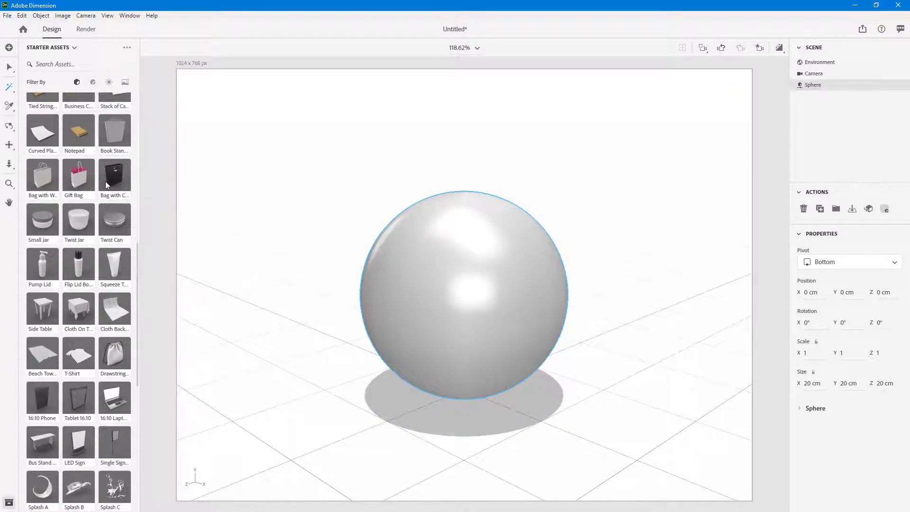
left_click(93, 83)
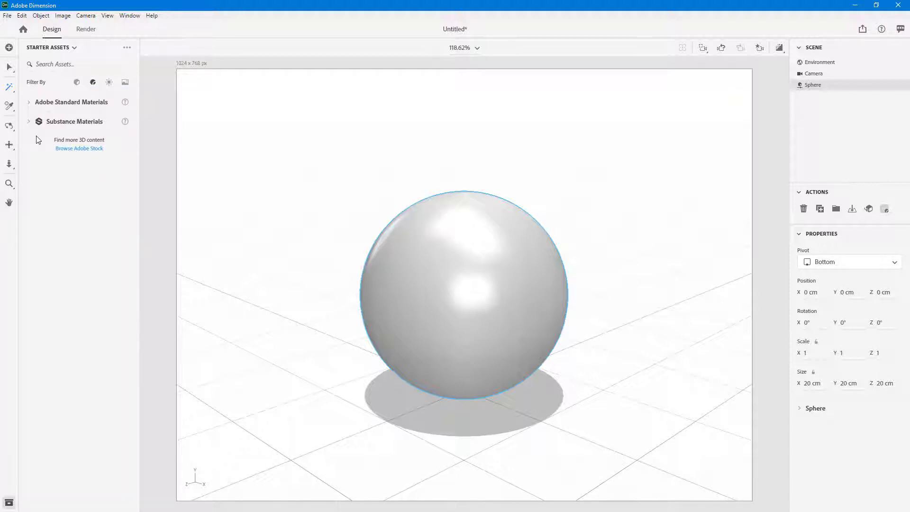
Step: Browse the material groups, then apply the Adobe Standard Matte material to the sphere
left_click(29, 109)
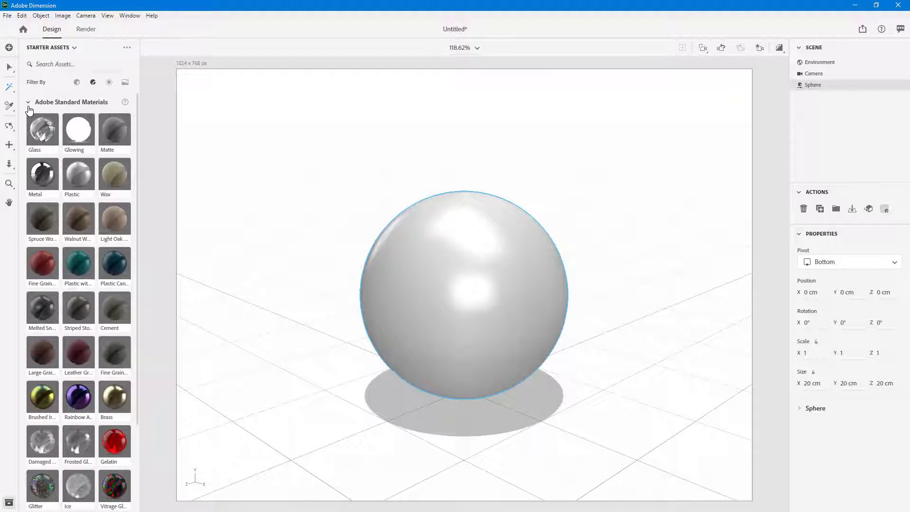
left_click(29, 108)
left_click(29, 122)
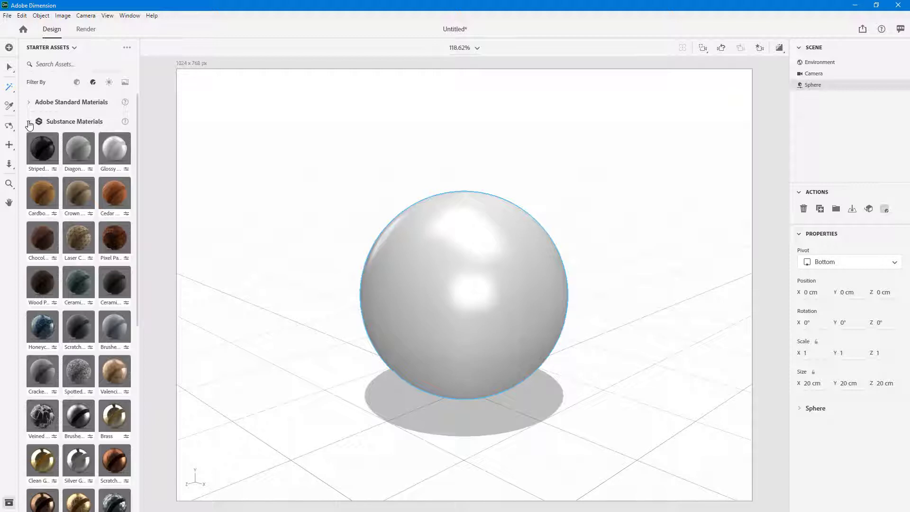
left_click(29, 123)
left_click(29, 103)
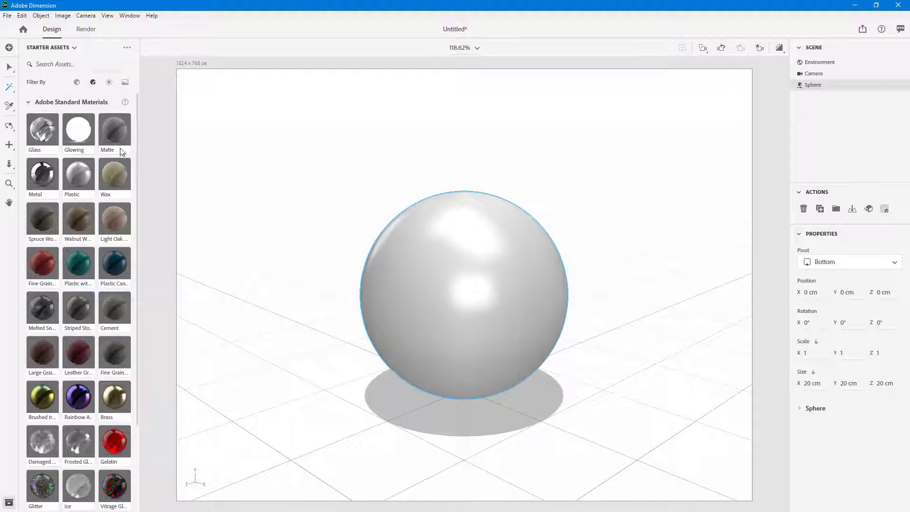
left_click_drag(110, 125, 528, 271)
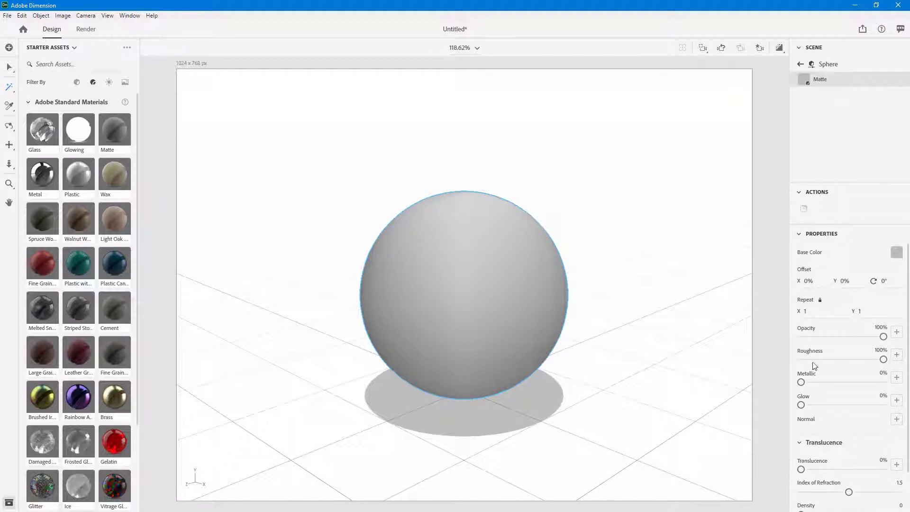
left_click(801, 65)
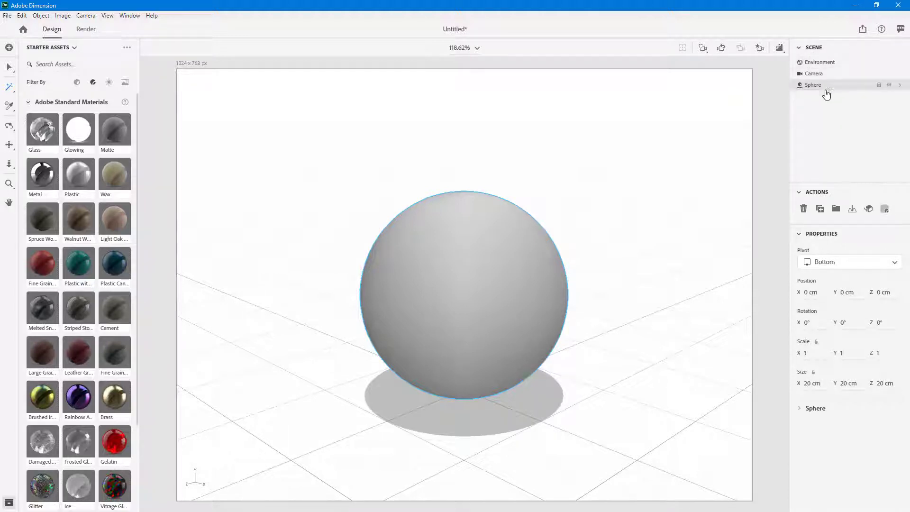
left_click(901, 86)
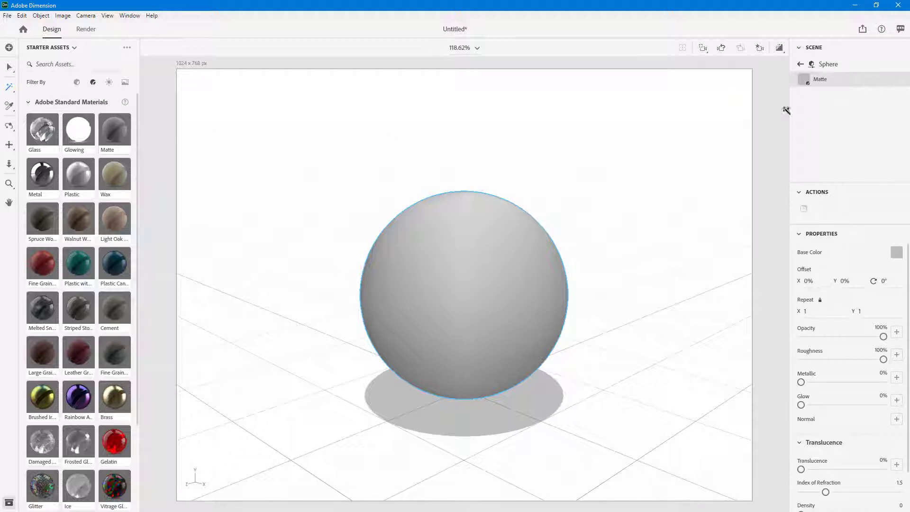
Step: Set the Matte material's base colour to a dusty red, RGB 158, 89, 89
left_click(893, 255)
left_click(814, 231)
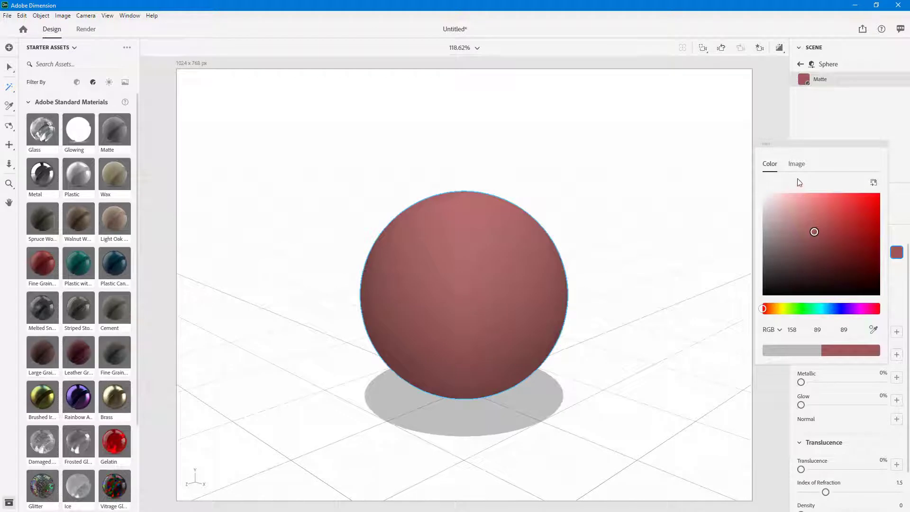
left_click(827, 133)
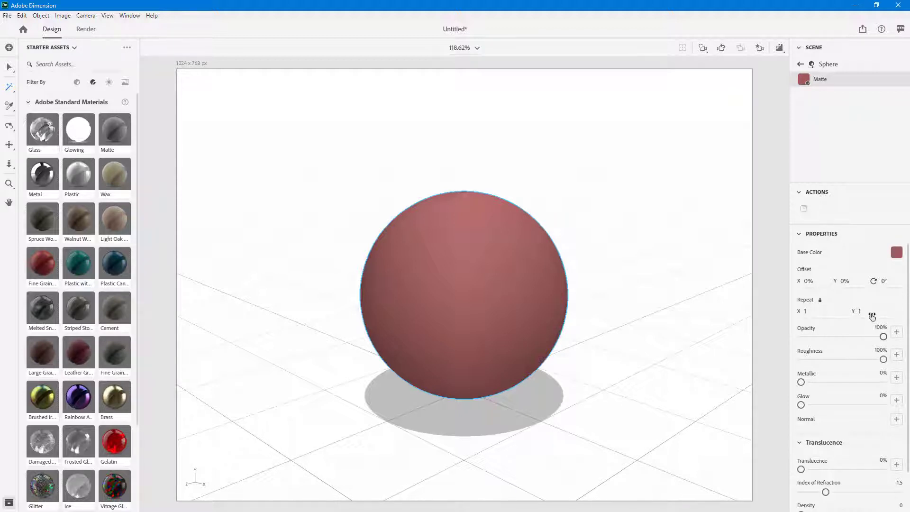
Step: Lower the sphere material's roughness to 17% and raise its metallic value to 32%
mouse_move(883, 337)
left_mouse_down()
mouse_move(827, 337)
mouse_move(890, 341)
mouse_move(820, 337)
mouse_move(883, 337)
left_mouse_up()
left_click_drag(884, 360, 817, 373)
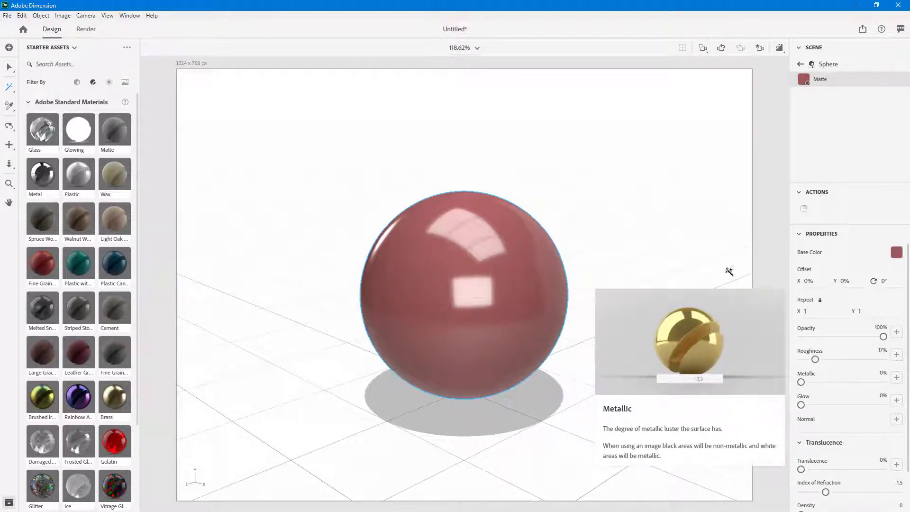
left_click(704, 242)
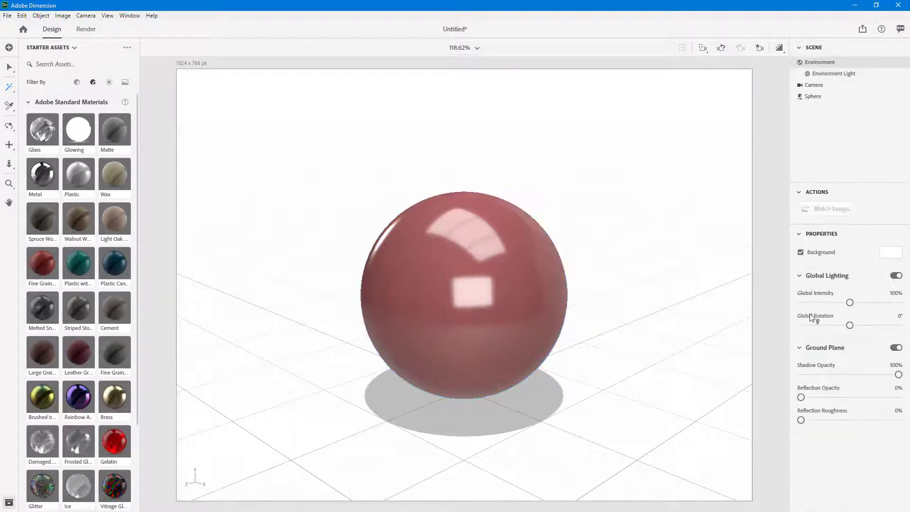
left_click(814, 96)
left_click(900, 96)
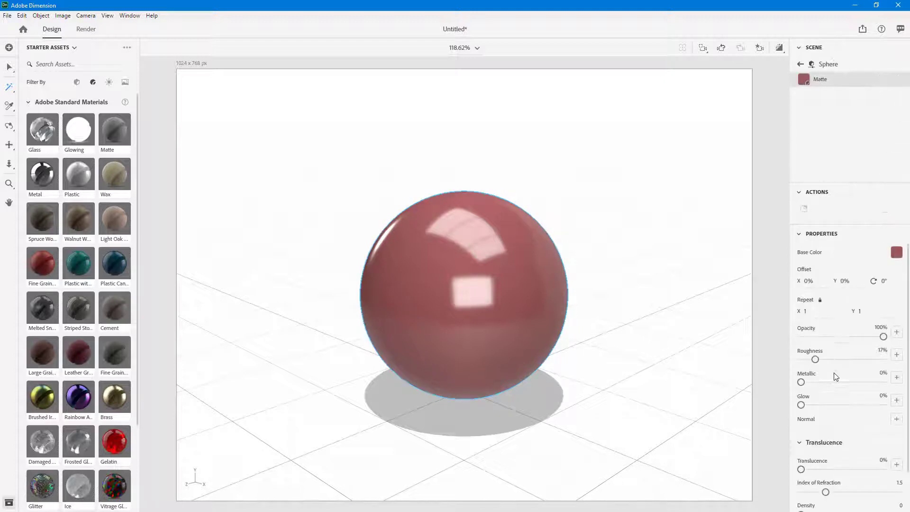
scroll(834, 374, "down", 1)
left_click_drag(802, 336, 787, 370)
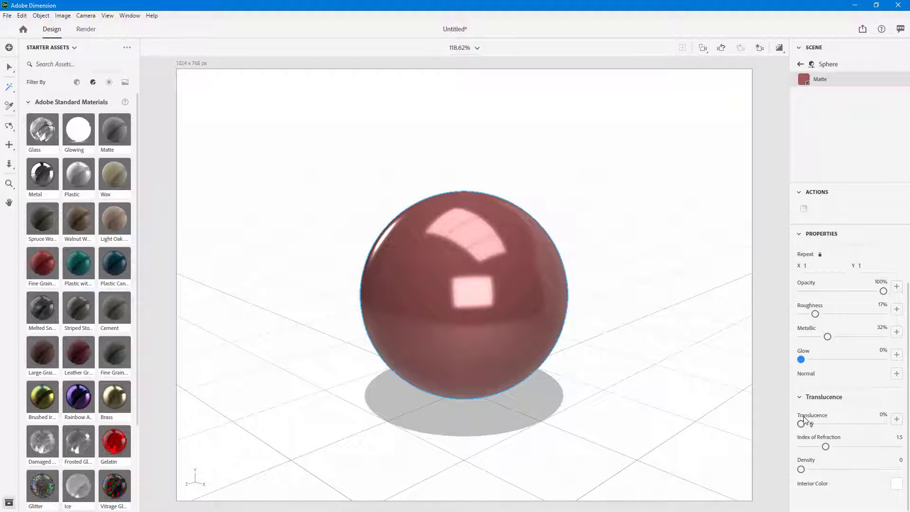
Step: Give the material 20% translucence, an index of refraction of 2.02 and density 3.45
left_click_drag(801, 425, 851, 446)
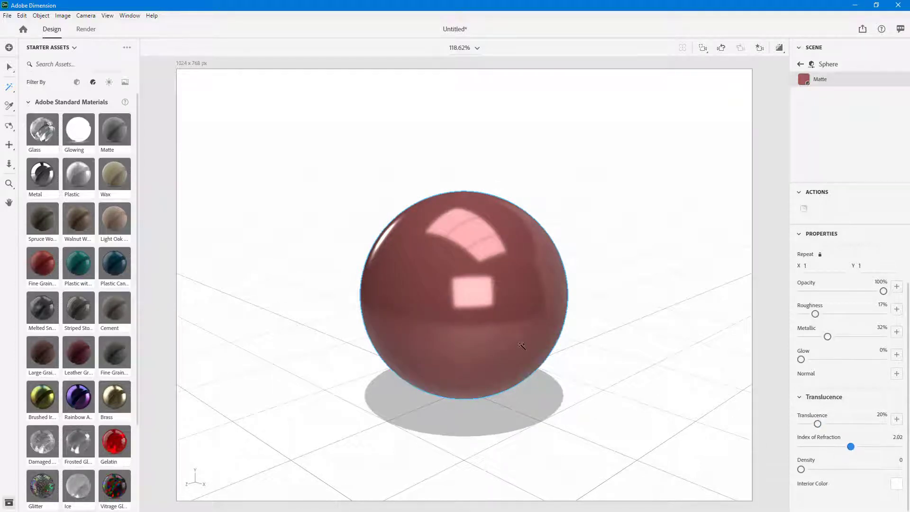
left_click_drag(801, 469, 834, 469)
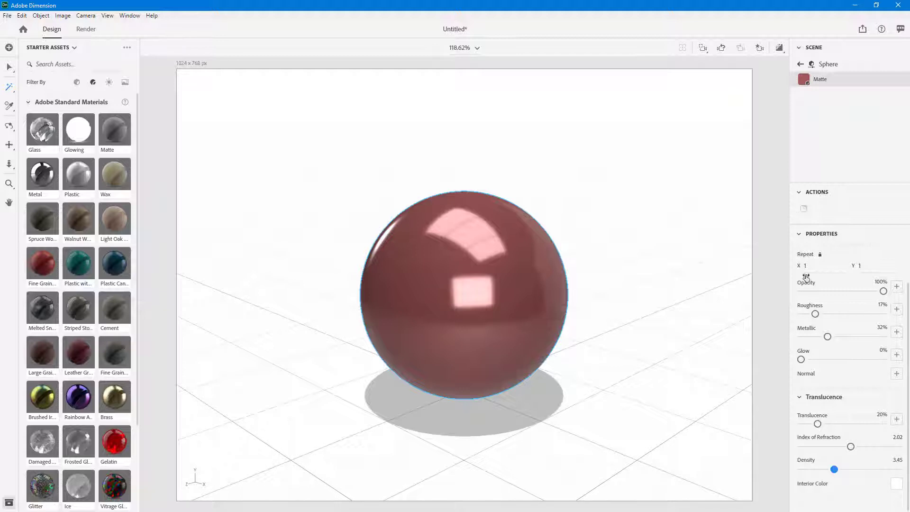
scroll(93, 246, "down", 3)
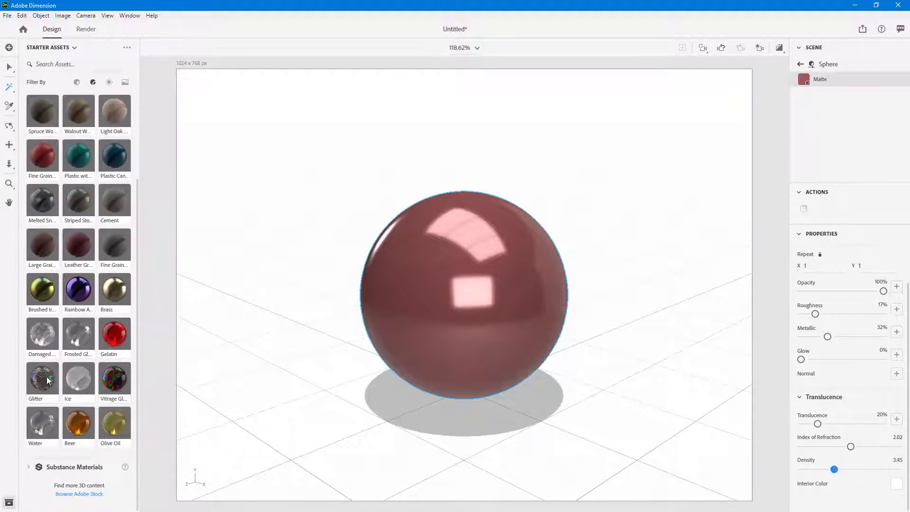
Step: Try the Glitter material on the sphere, then switch it to Vitrage Glass
left_click_drag(38, 375, 467, 309)
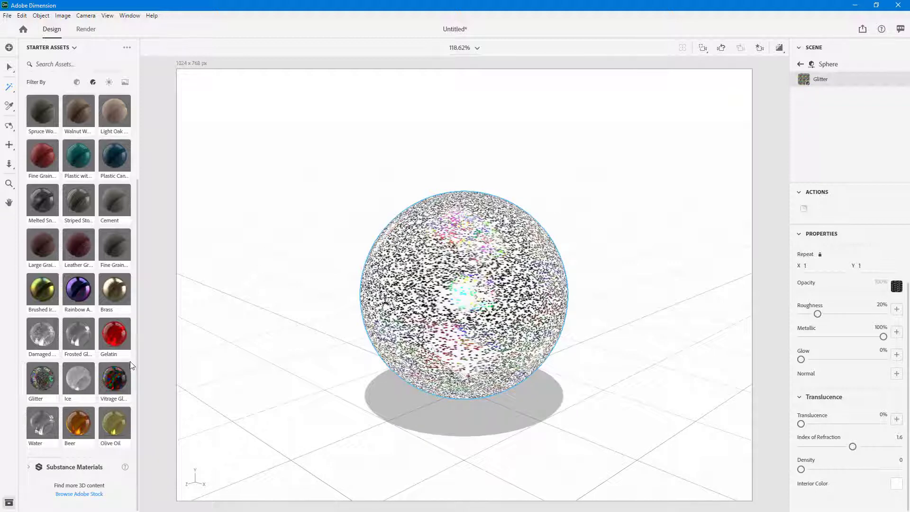
left_click_drag(119, 382, 445, 272)
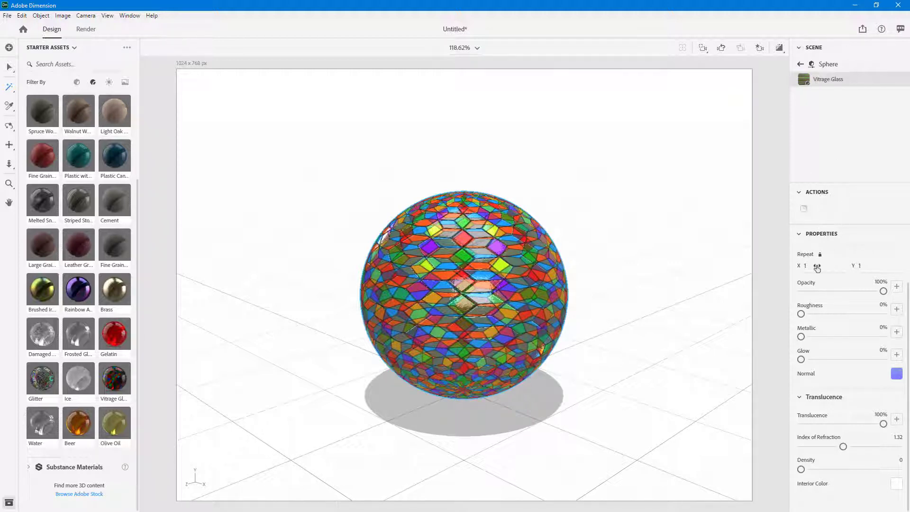
Step: Offset the Vitrage Glass base colour texture to 17% X and 18% Y with 15° rotation
scroll(836, 274, "up", 1)
scroll(838, 267, "up", 2)
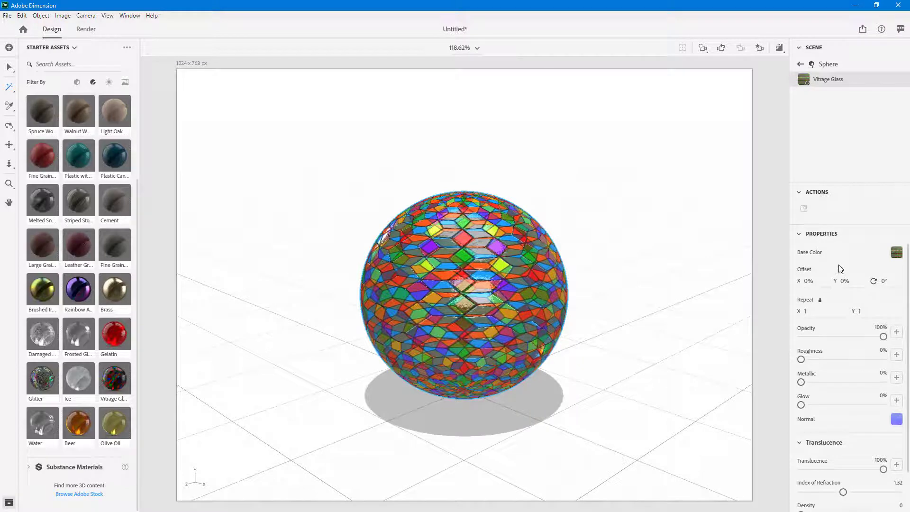
left_click(896, 252)
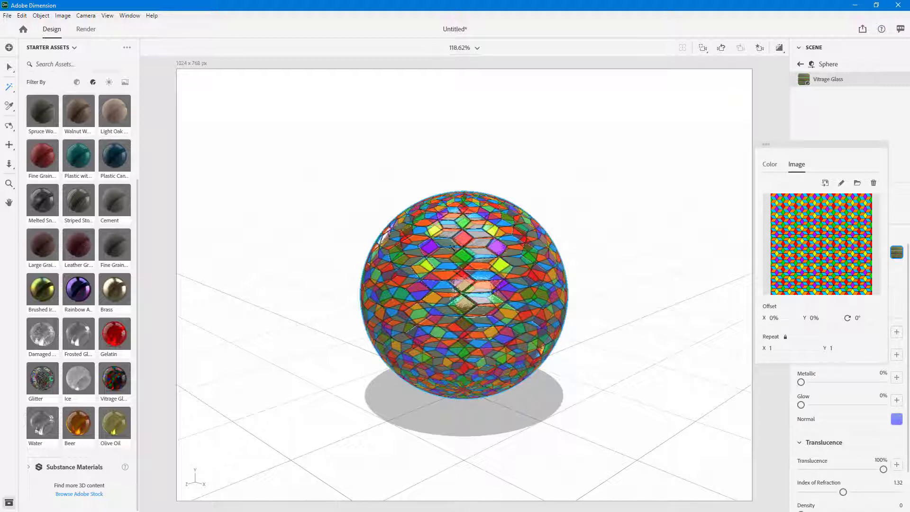
left_click_drag(773, 318, 834, 323)
Step: Unlink the texture repeat and, after trying 5.1 and 2, set both repeats to 1
mouse_move(772, 348)
left_mouse_down()
mouse_move(798, 350)
mouse_move(773, 348)
left_mouse_up()
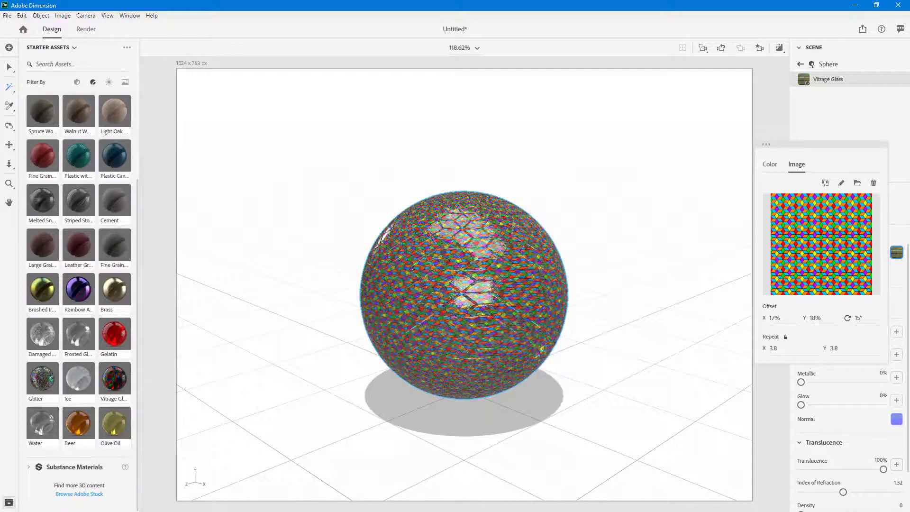
left_click(785, 337)
left_click_drag(771, 350, 811, 348)
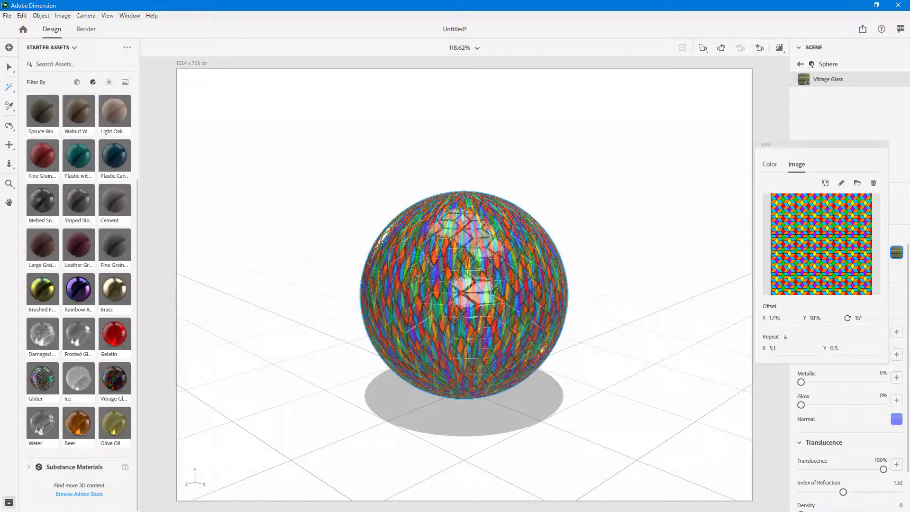
left_click(777, 349)
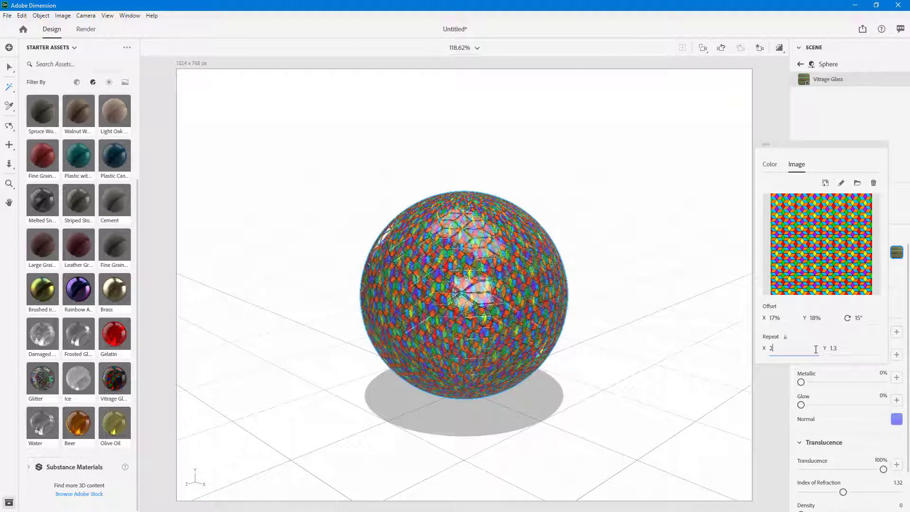
type("2")
left_click(852, 350)
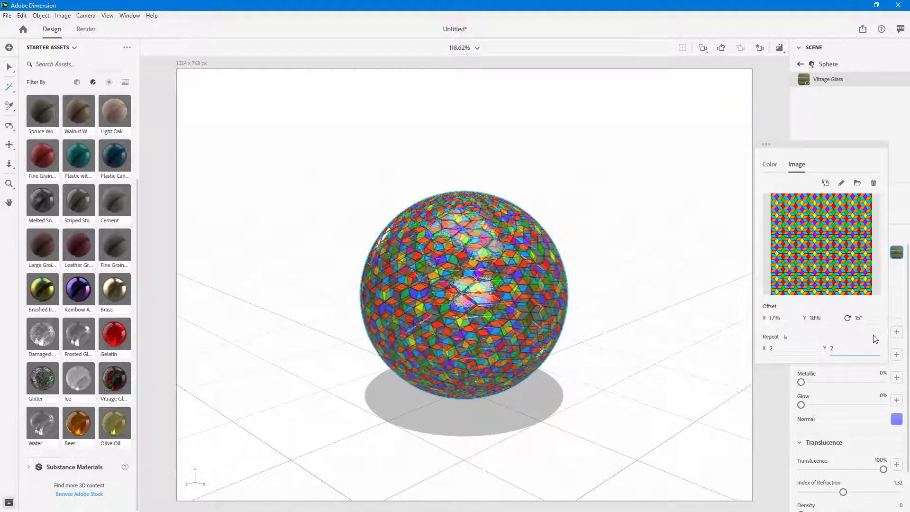
left_click(808, 353)
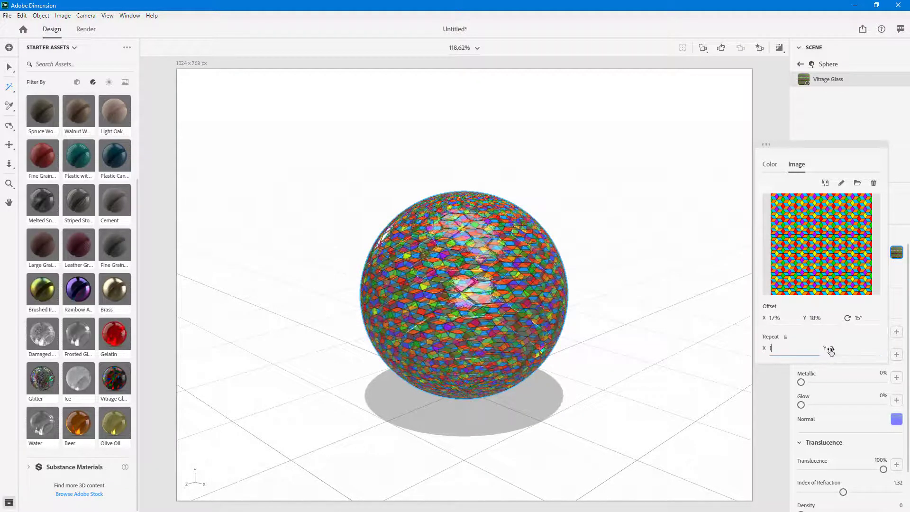
left_click(854, 350)
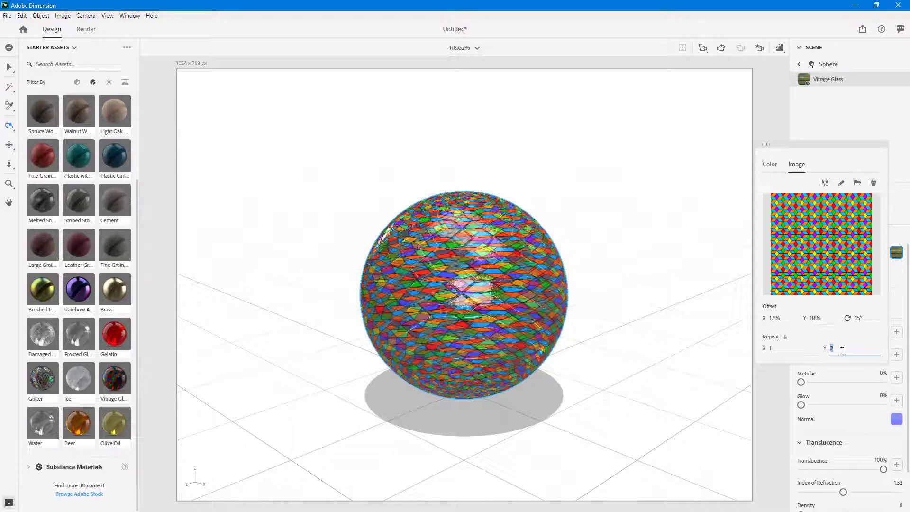
left_click(862, 340)
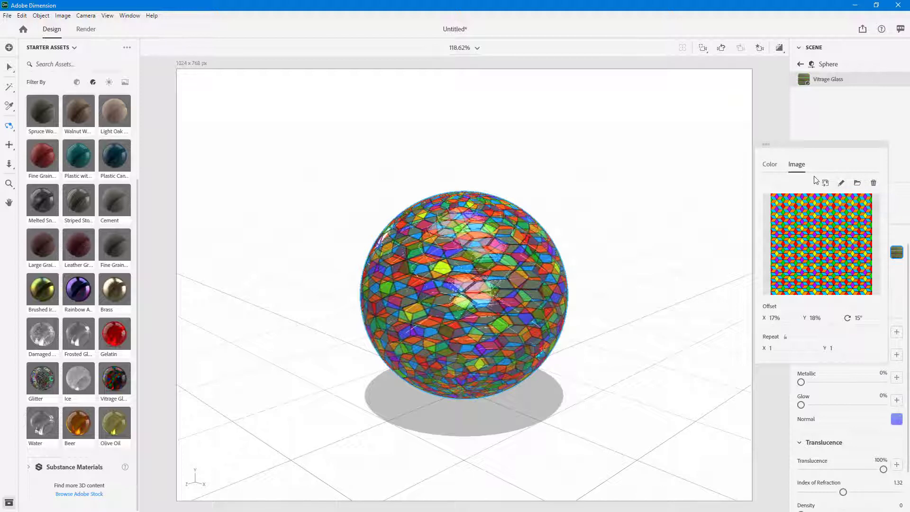
Step: Try dark, bright and dull reds as base colour, then revert to the stained-glass image
left_click(772, 166)
left_click_drag(811, 267, 834, 256)
left_click(860, 237)
left_click(880, 196)
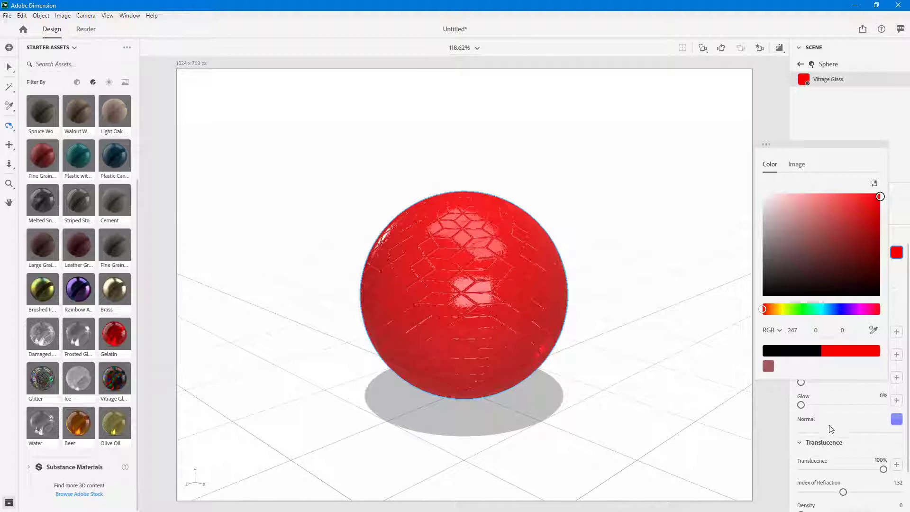
left_click_drag(816, 262, 814, 216)
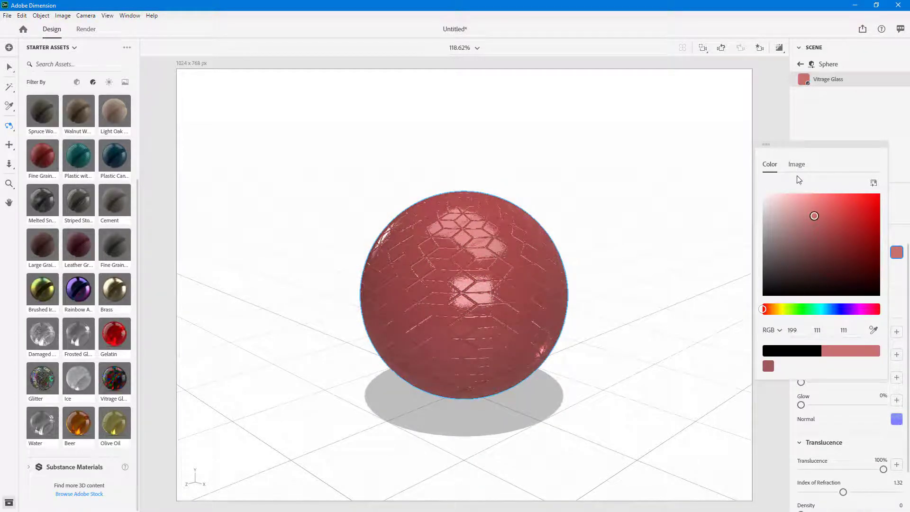
left_click(798, 164)
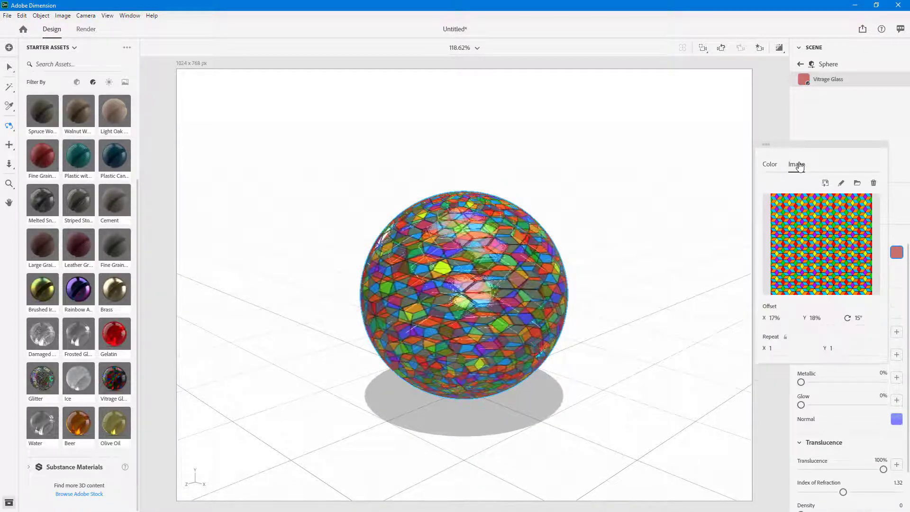
left_click(843, 138)
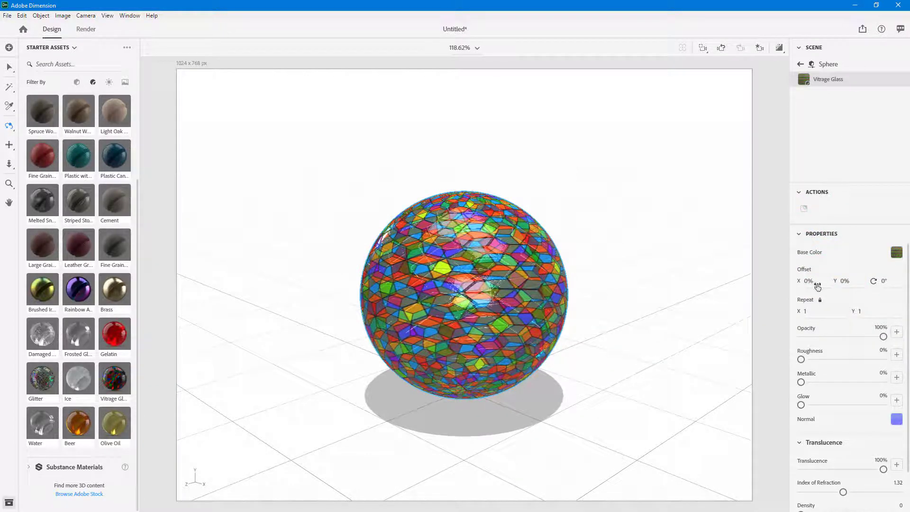
Step: Nudge the texture offset, then make the base colour solid pale blue, RGB 177, 181, 230
left_click_drag(807, 282, 853, 285)
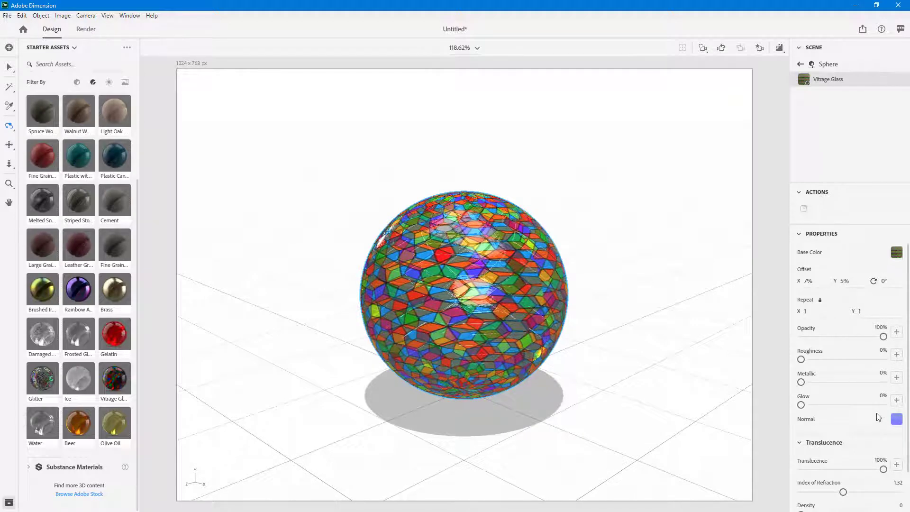
scroll(878, 417, "down", 2)
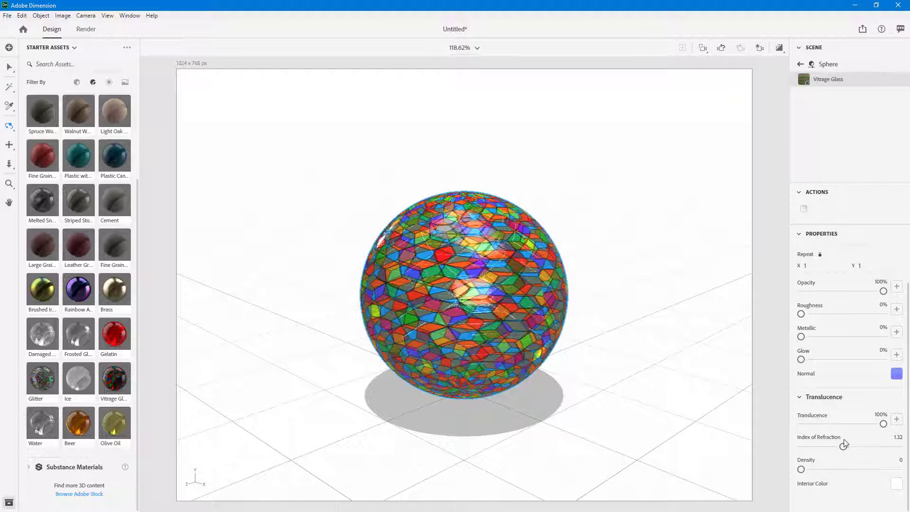
left_click(896, 374)
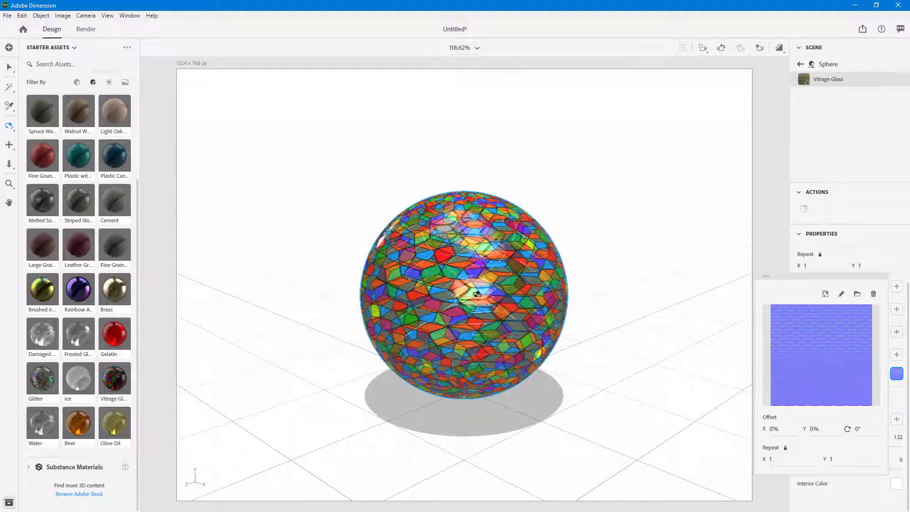
left_click(874, 225)
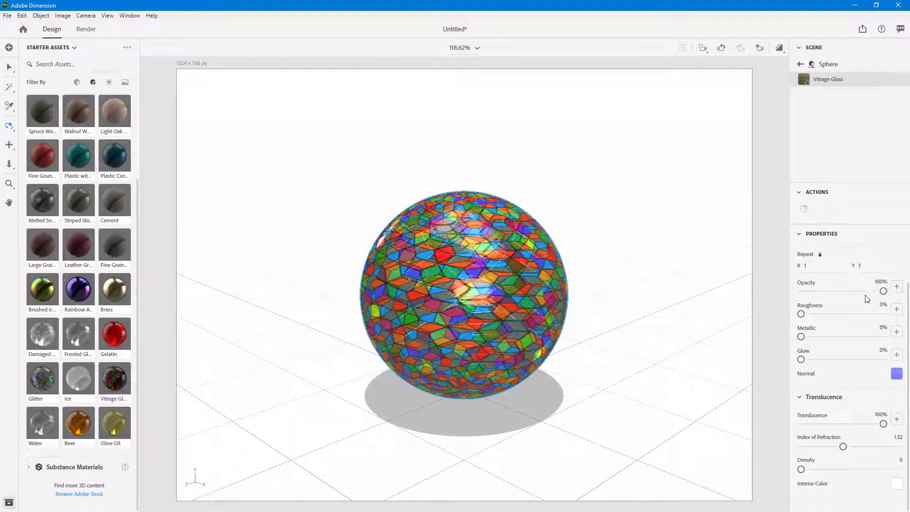
scroll(865, 298, "up", 2)
left_click(895, 254)
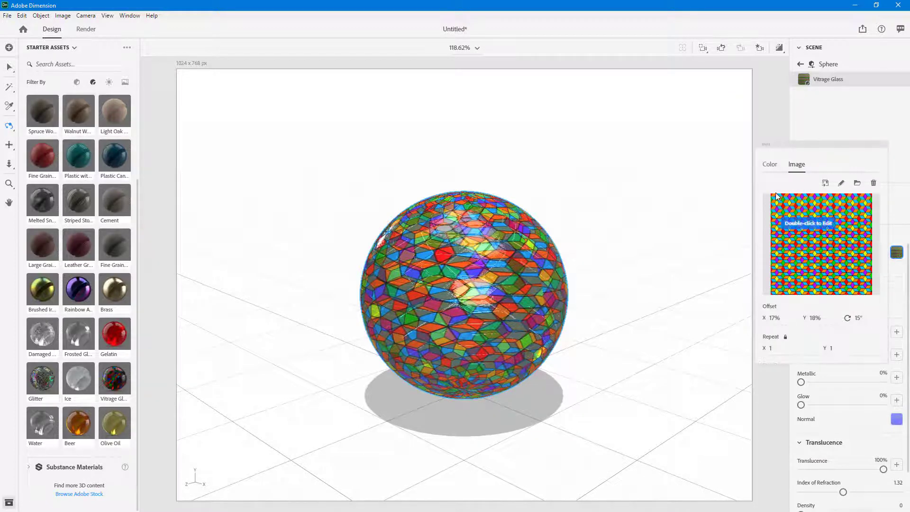
left_click(770, 165)
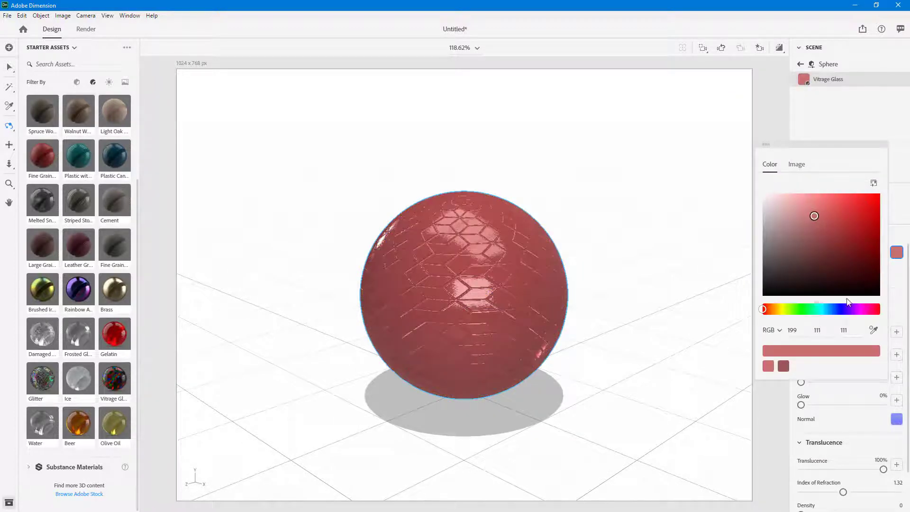
left_click(839, 309)
mouse_move(812, 263)
left_mouse_down()
mouse_move(808, 202)
mouse_move(823, 209)
mouse_move(820, 194)
mouse_move(789, 203)
left_mouse_up()
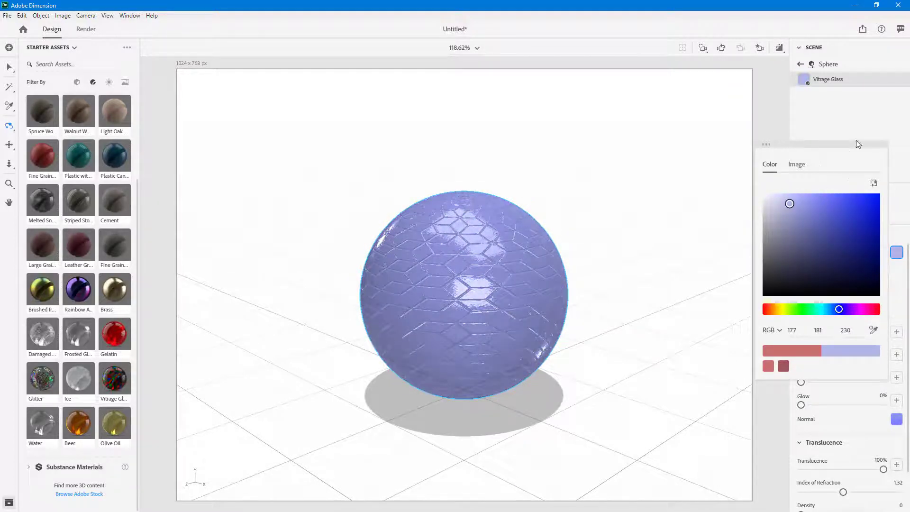
left_click(869, 127)
Step: Offset the hexagon normal relief to 19%/10% and set its repeat to 1.3
scroll(840, 385, "down", 2)
left_click(895, 374)
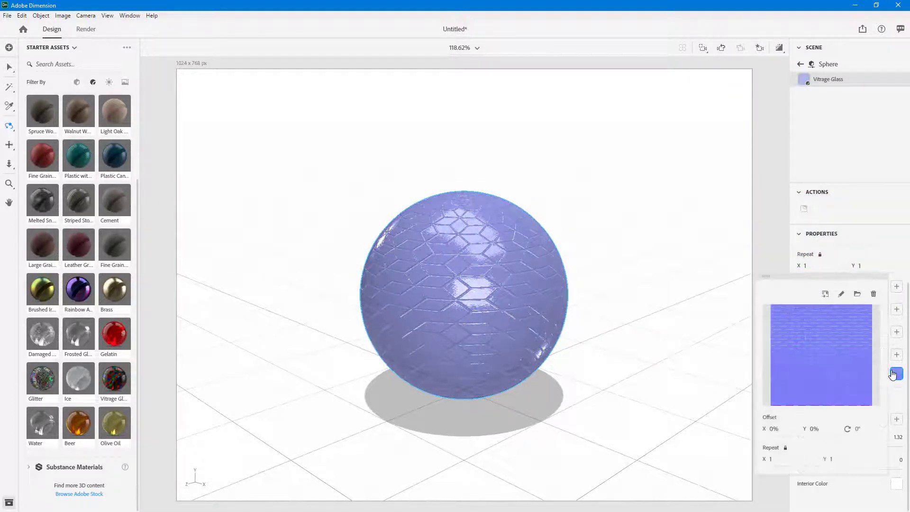
left_click_drag(777, 432, 851, 432)
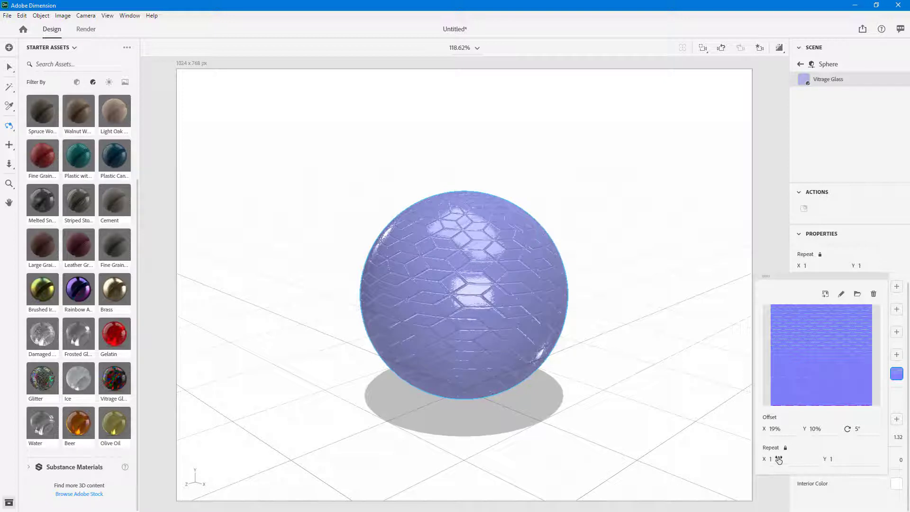
left_click_drag(779, 463, 798, 464)
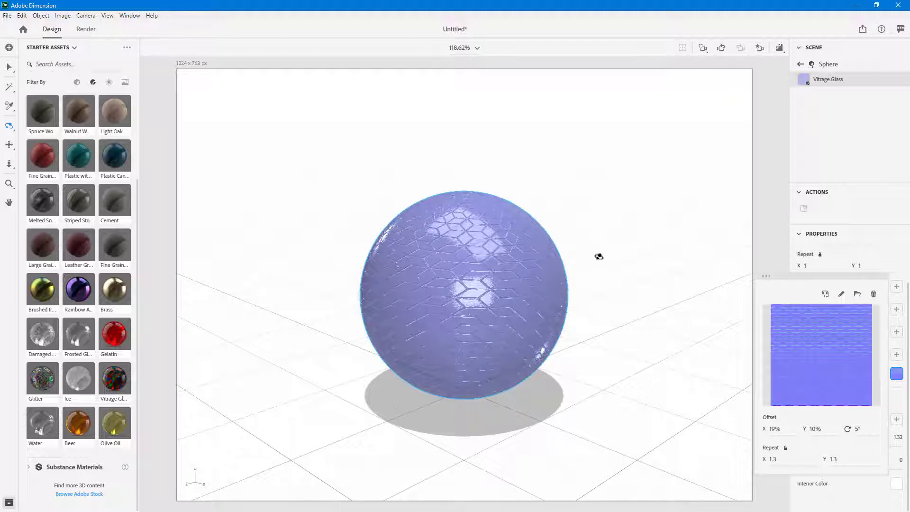
Step: Orbit and reframe the camera so the pale blue sphere and its hexagon relief fill the view
scroll(488, 287, "up", 10)
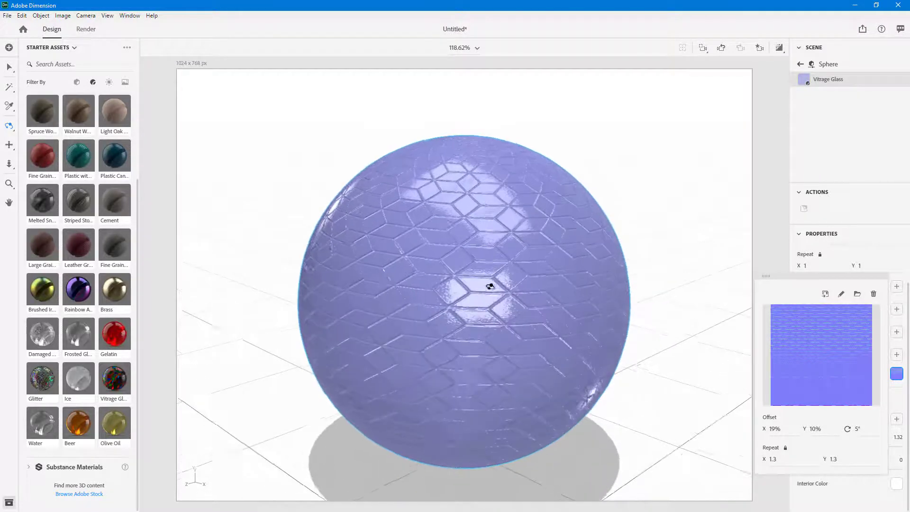
left_click_drag(615, 332, 619, 203)
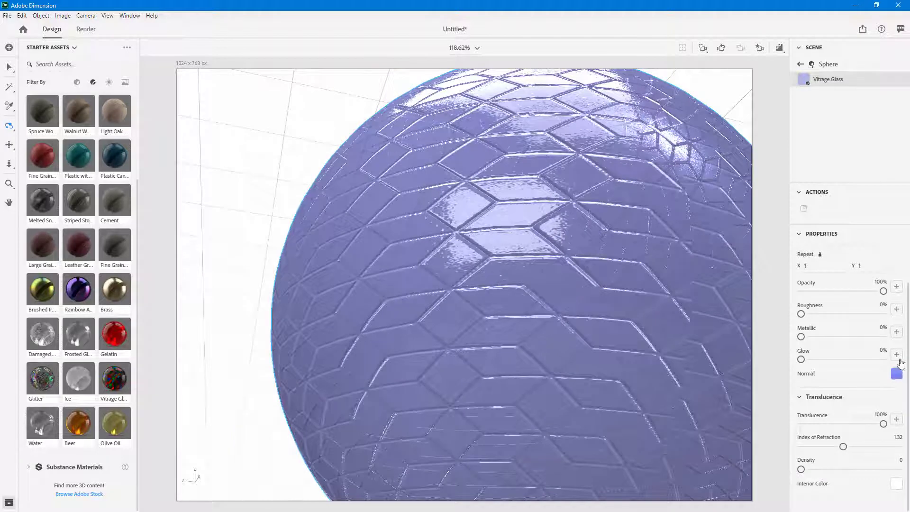
left_click(896, 374)
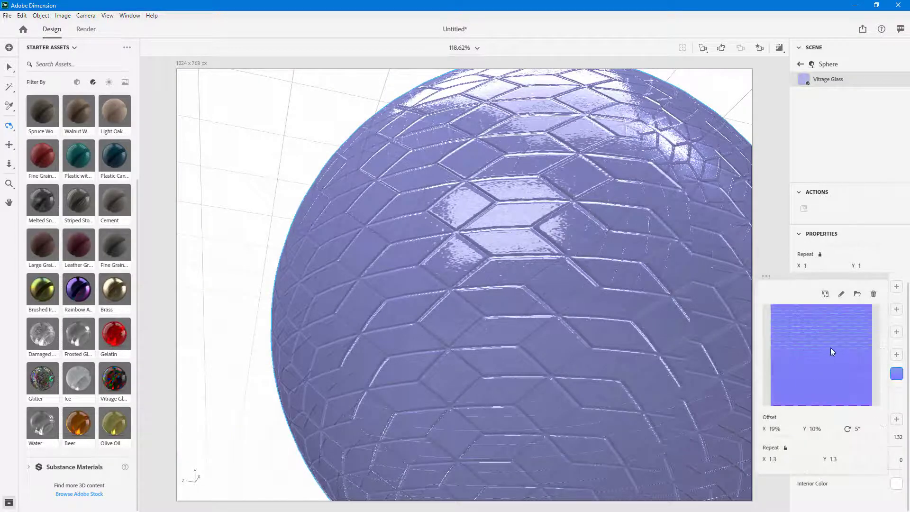
left_click(831, 142)
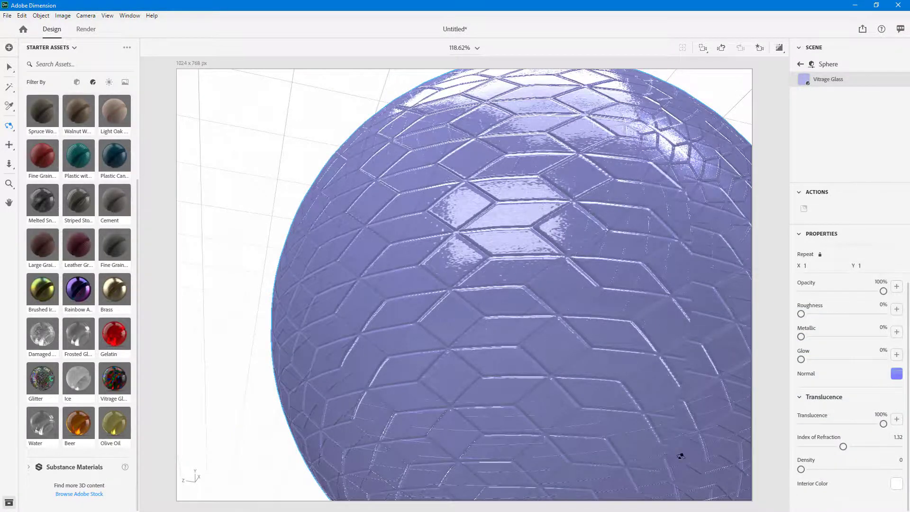
left_click_drag(616, 292, 557, 352)
key("f")
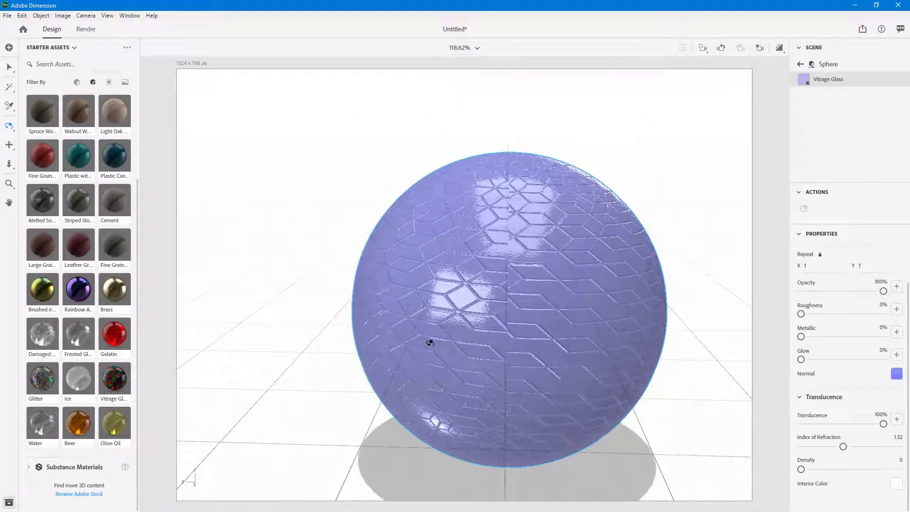
scroll(78, 193, "up", 1)
scroll(78, 194, "up", 2)
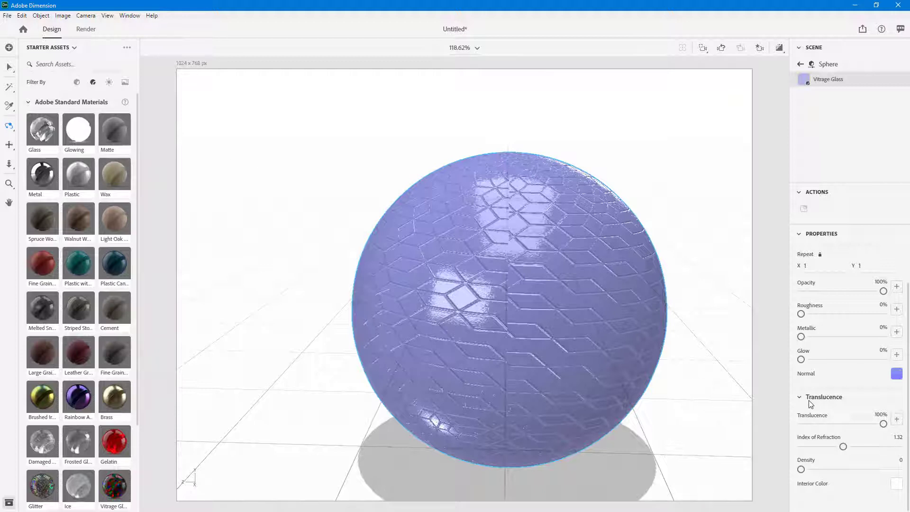
scroll(64, 205, "down", 3)
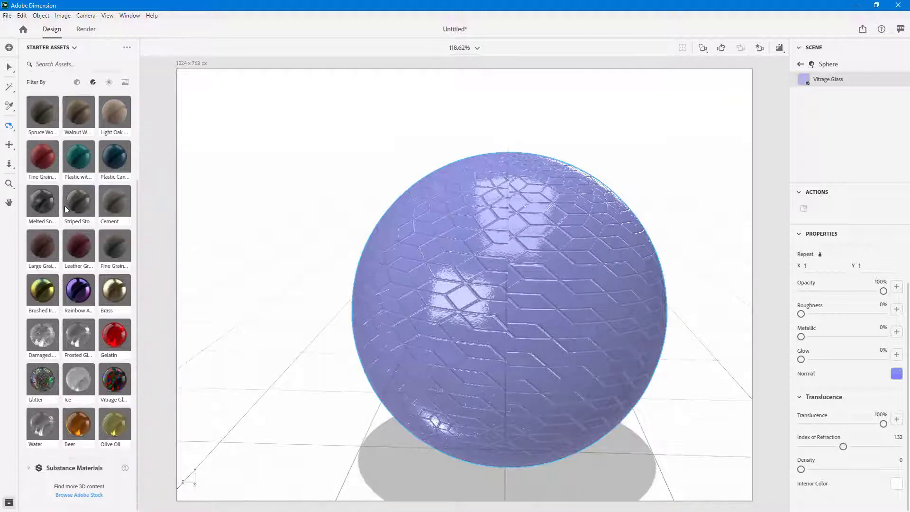
Step: Apply the Scratched Copper Substance material to the sphere
left_click(27, 467)
scroll(50, 444, "down", 3)
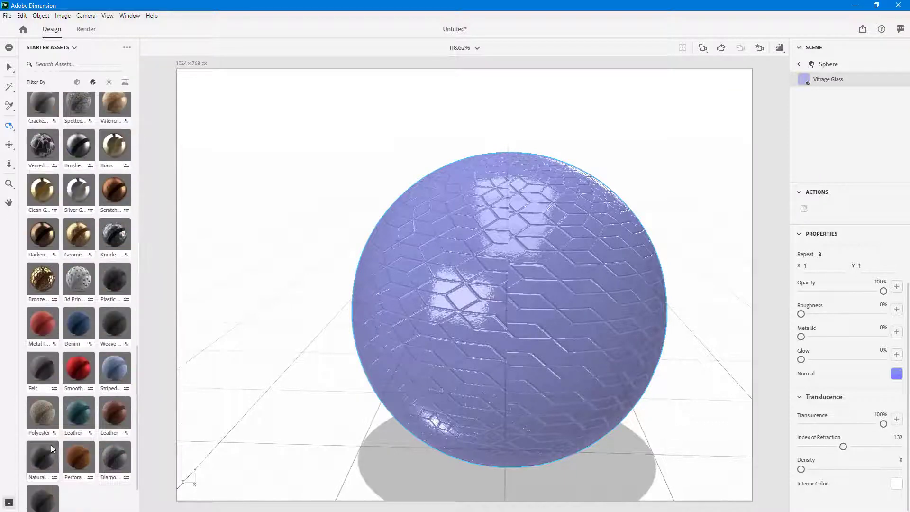
left_click_drag(120, 192, 512, 261)
left_click_drag(544, 223, 722, 233)
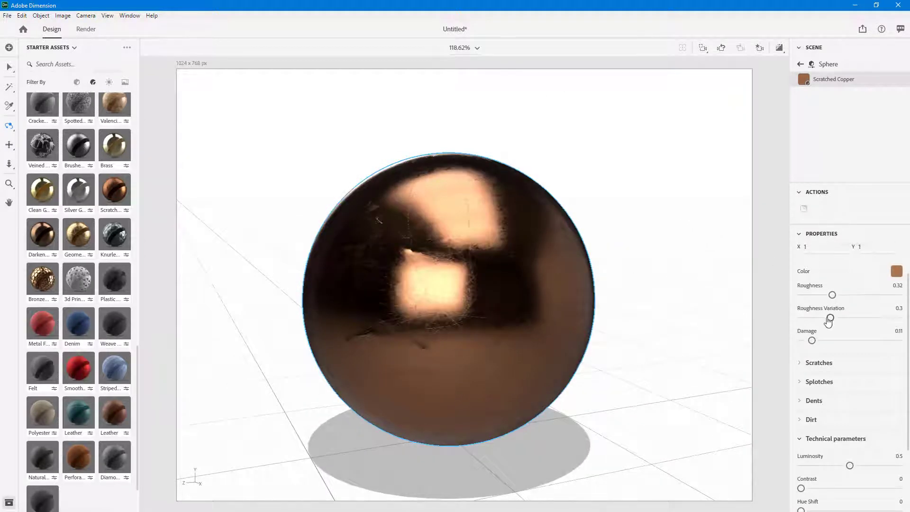
Step: Set copper roughness variation to 0.87, damage to 0.14 and scratches density to 0.8
left_click_drag(831, 325, 888, 327)
mouse_move(812, 341)
left_mouse_down()
mouse_move(895, 342)
mouse_move(827, 341)
left_mouse_up()
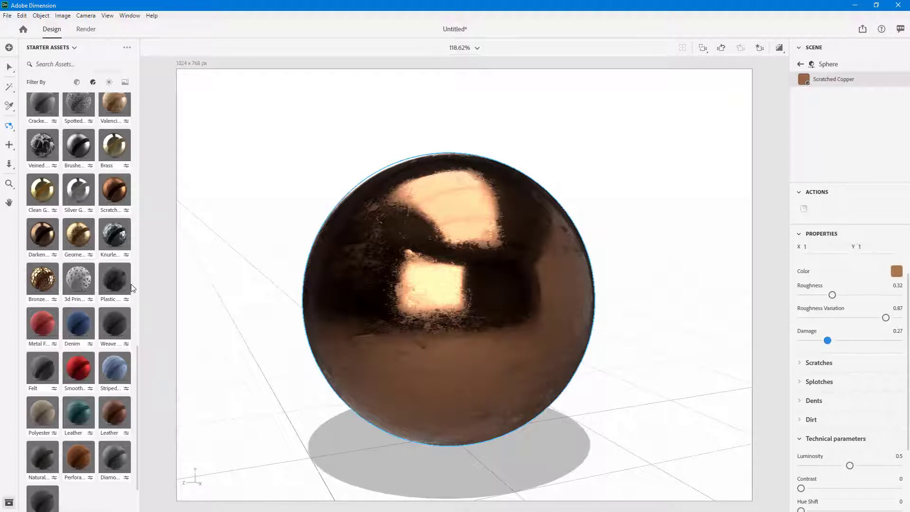
mouse_move(829, 341)
left_mouse_down()
mouse_move(860, 340)
mouse_move(814, 340)
left_mouse_up()
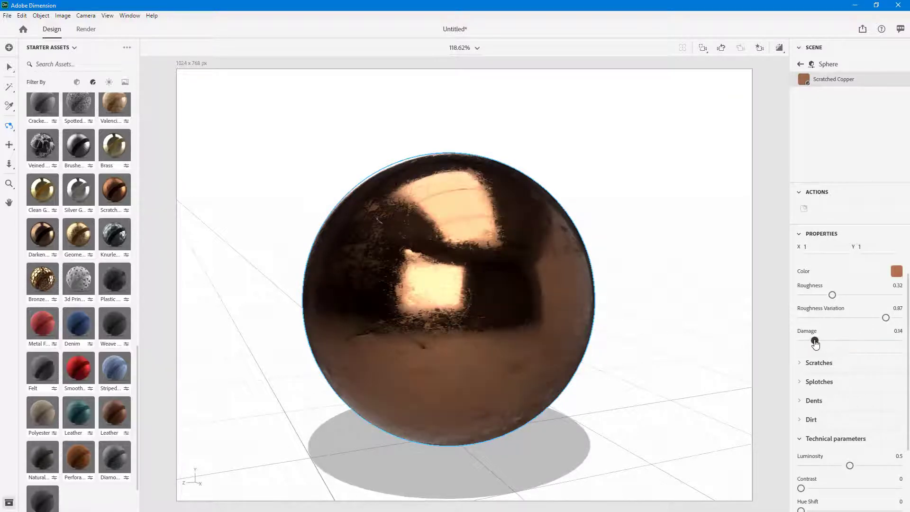
left_click(802, 369)
left_click_drag(828, 389, 882, 390)
scroll(877, 397, "down", 3)
scroll(878, 397, "down", 4)
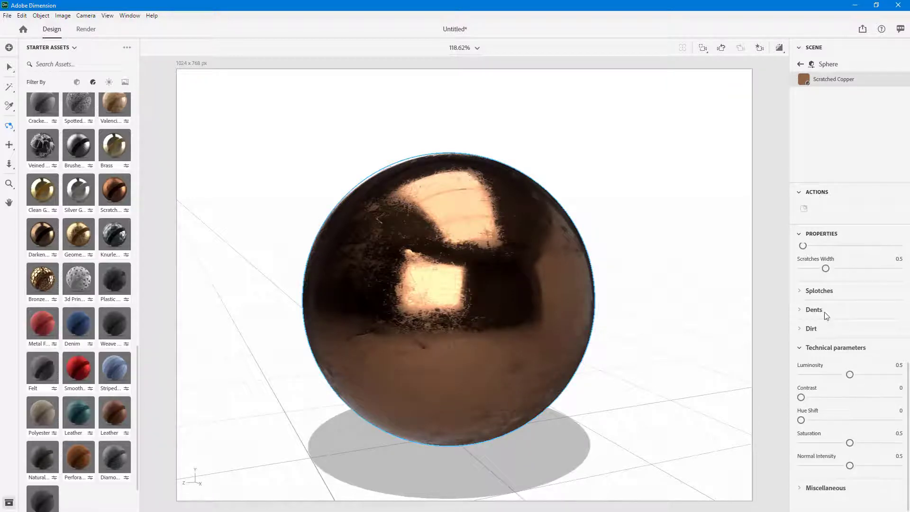
Step: Expand Splotches and keep the copper's splotch density low after testing a high value
left_click(804, 293)
left_click_drag(850, 325, 887, 318)
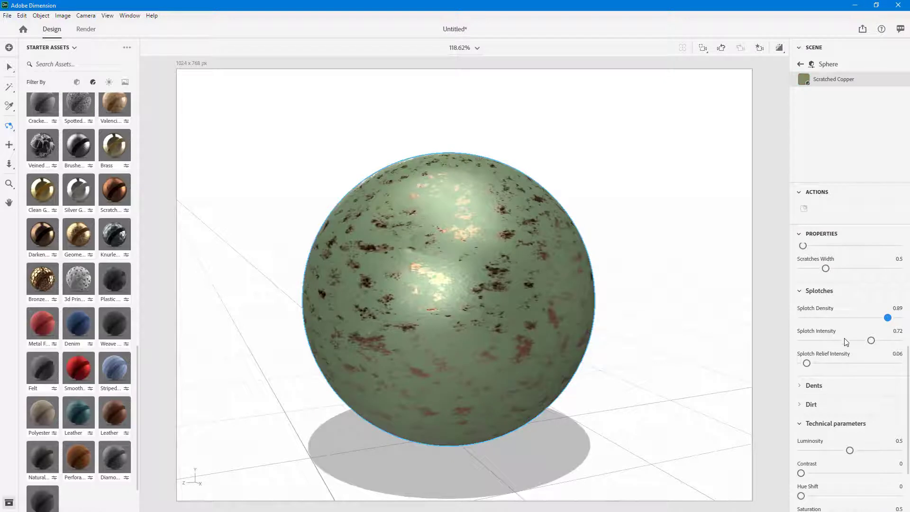
mouse_move(830, 318)
left_mouse_down()
mouse_move(816, 319)
mouse_move(826, 322)
left_mouse_up()
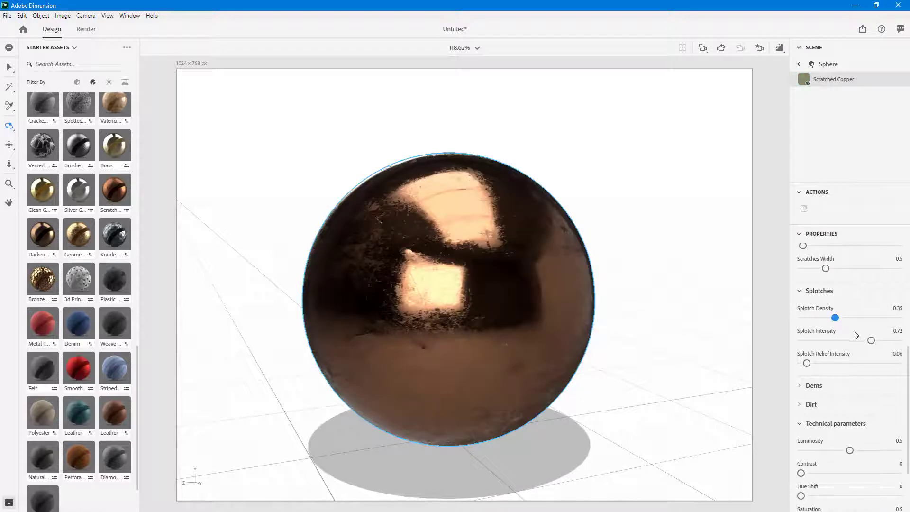
scroll(853, 337, "down", 3)
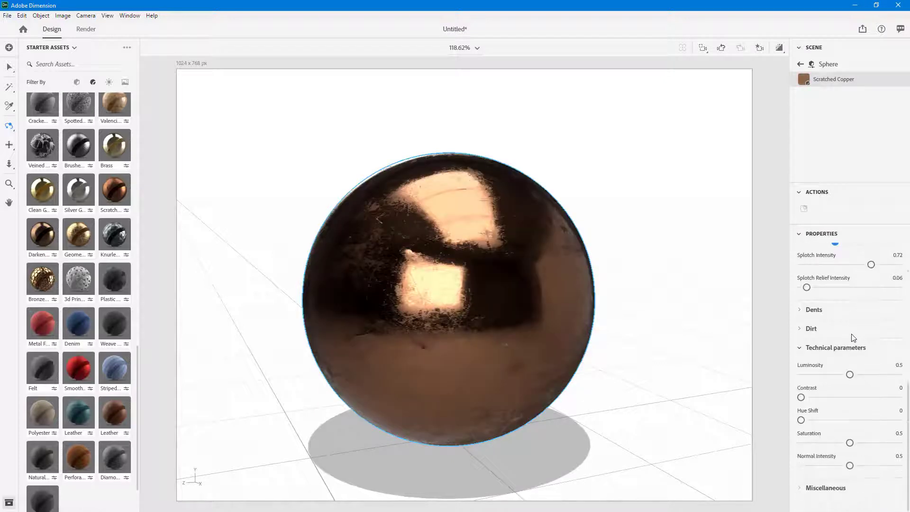
Step: Add heavy dents (density 1, size 0.93, intensity 1) and set Dirt to 1
left_click(805, 314)
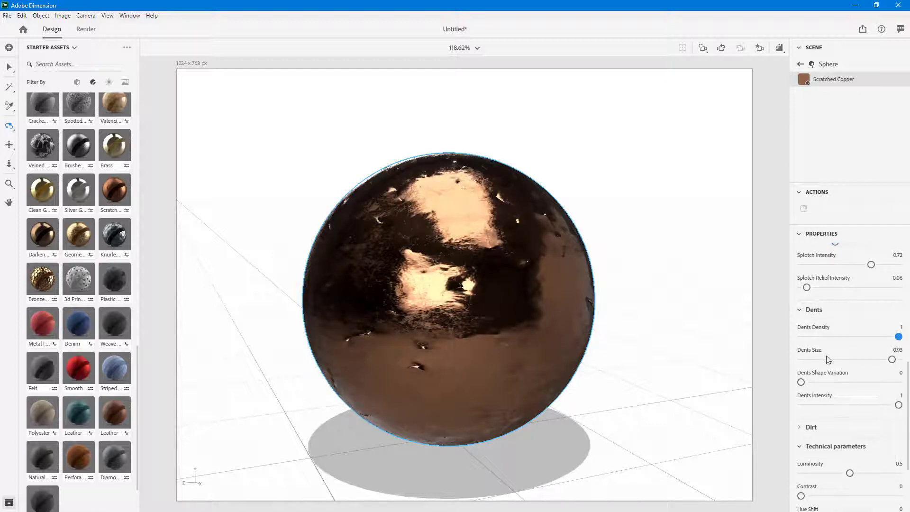
scroll(827, 360, "down", 4)
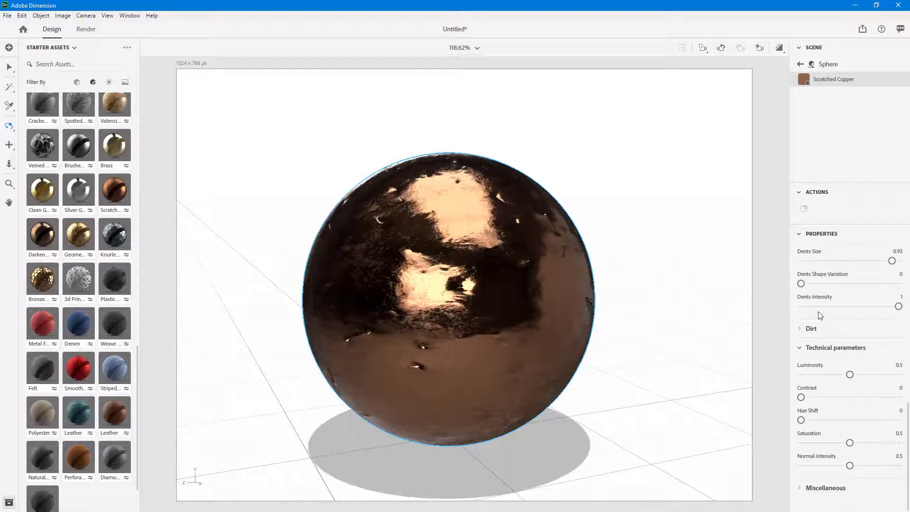
left_click(808, 332)
left_click_drag(830, 355, 899, 356)
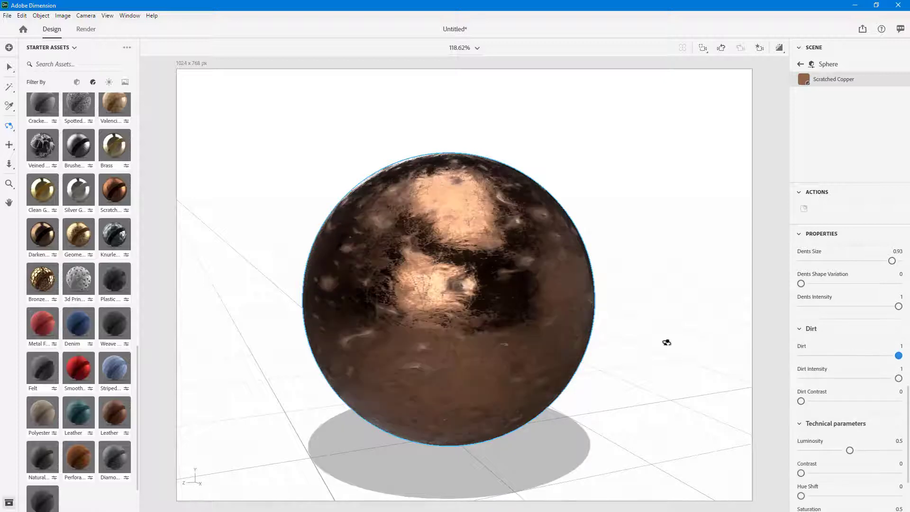
left_click_drag(600, 322, 564, 278)
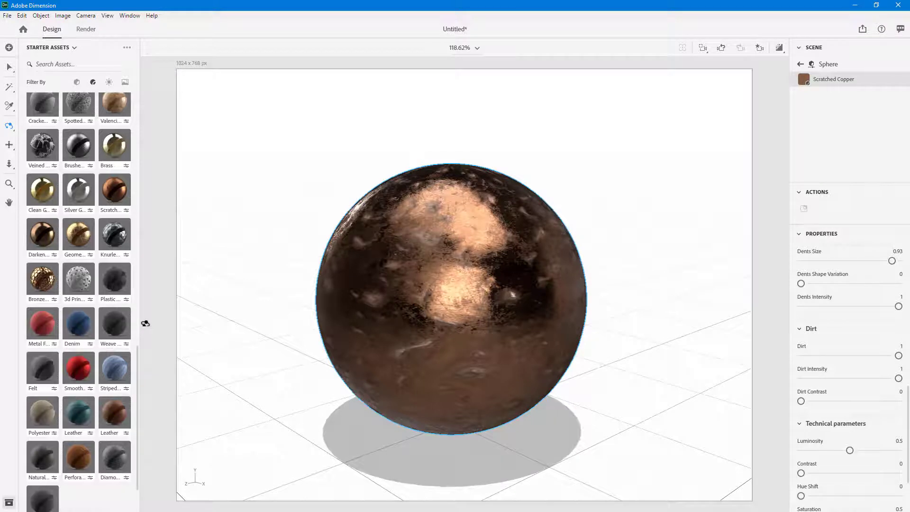
scroll(69, 343, "up", 5)
scroll(78, 309, "down", 6)
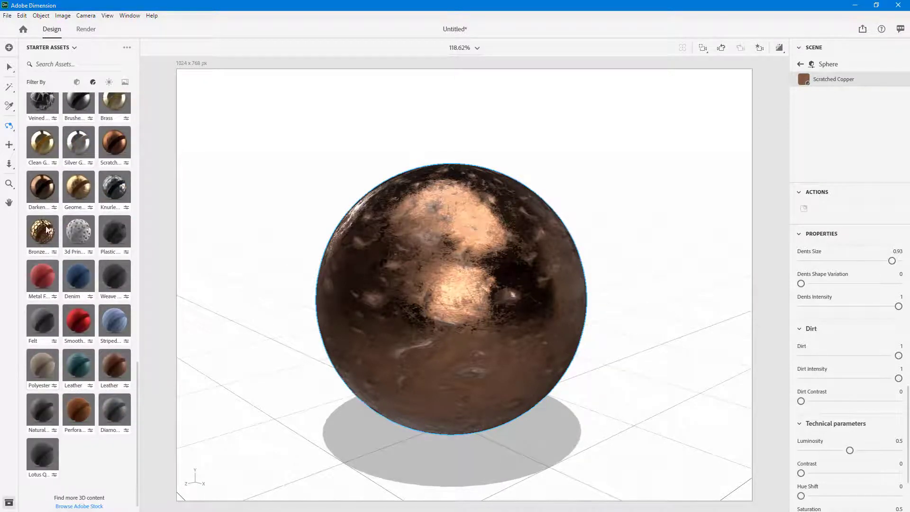
Step: Apply Clean Gold and raise its roughness variation, patina and scratches to full
left_click_drag(42, 142, 460, 250)
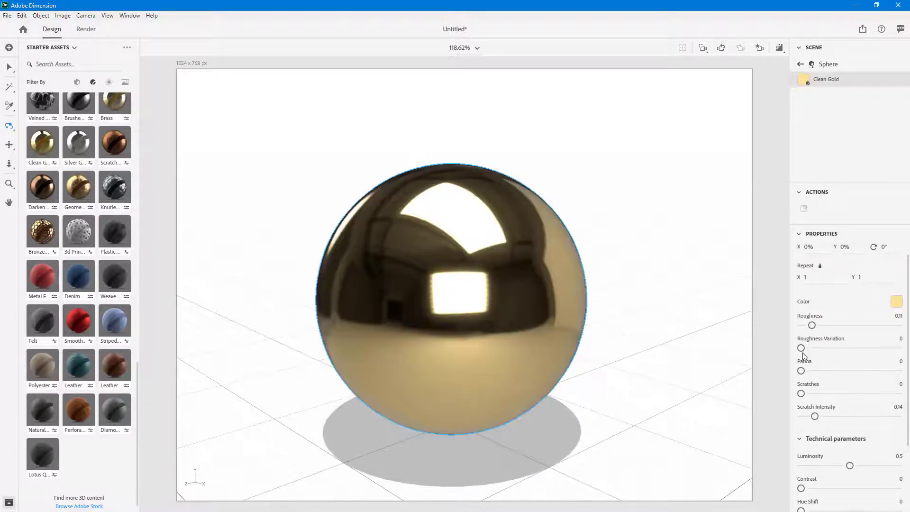
left_click_drag(802, 349, 874, 348)
left_click_drag(802, 371, 861, 371)
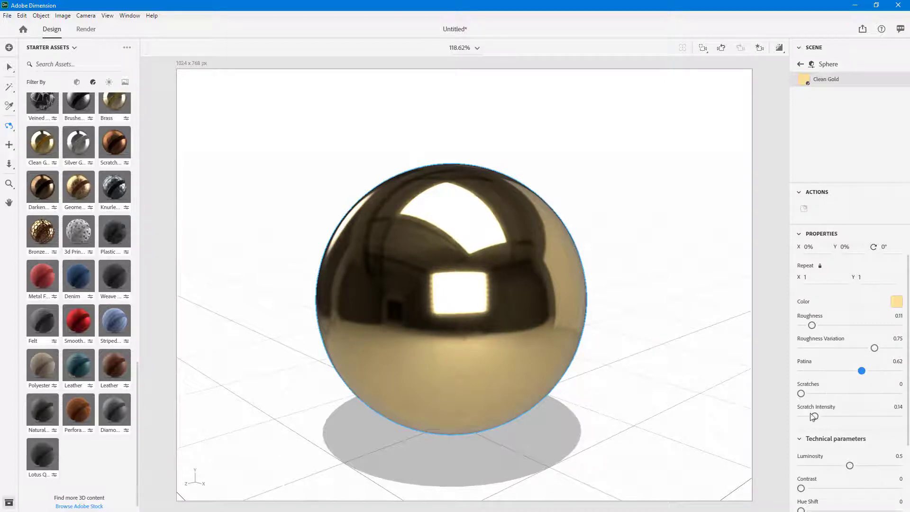
left_click_drag(861, 371, 899, 371)
left_click_drag(800, 393, 899, 393)
left_click_drag(814, 416, 898, 416)
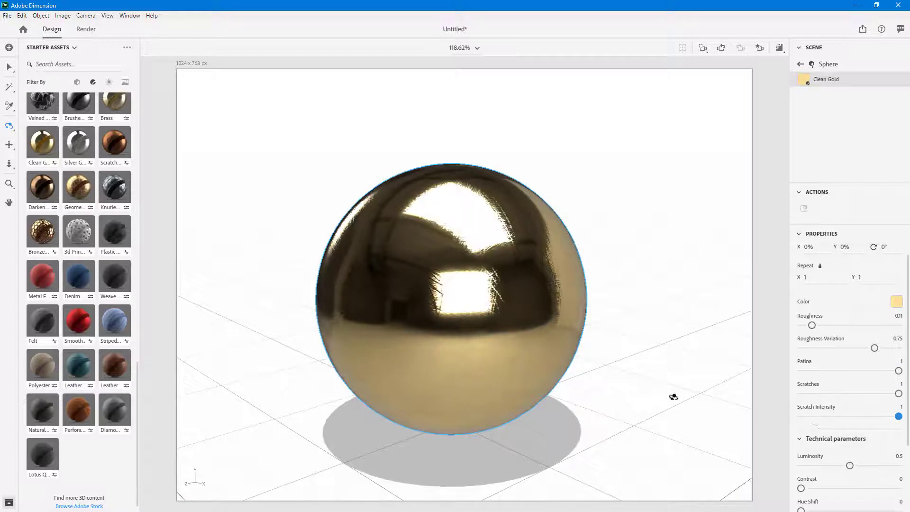
Step: Tint the gold magenta with lower luminosity, then replace it with the 3d Printed Mesh material
left_click_drag(666, 270, 616, 284)
scroll(826, 397, "down", 2)
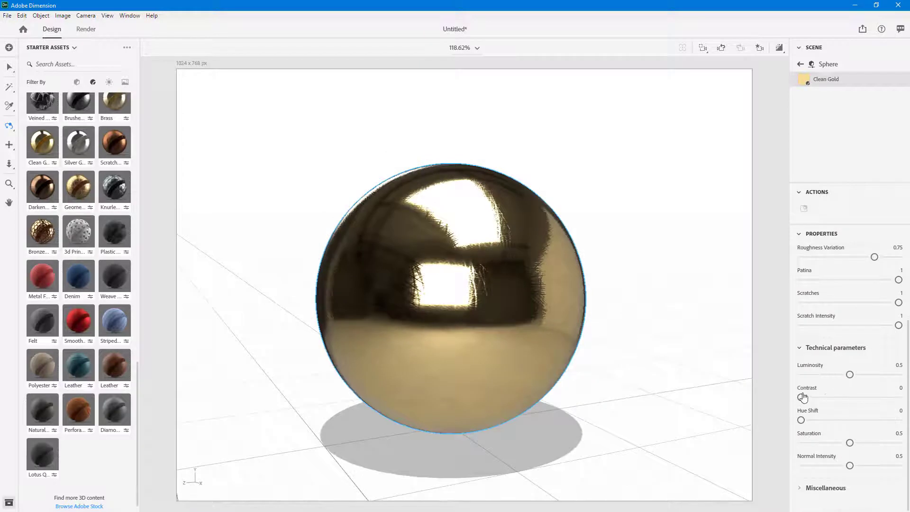
mouse_move(852, 378)
left_mouse_down()
mouse_move(844, 377)
mouse_move(877, 377)
mouse_move(844, 377)
left_mouse_up()
left_click_drag(800, 420, 880, 442)
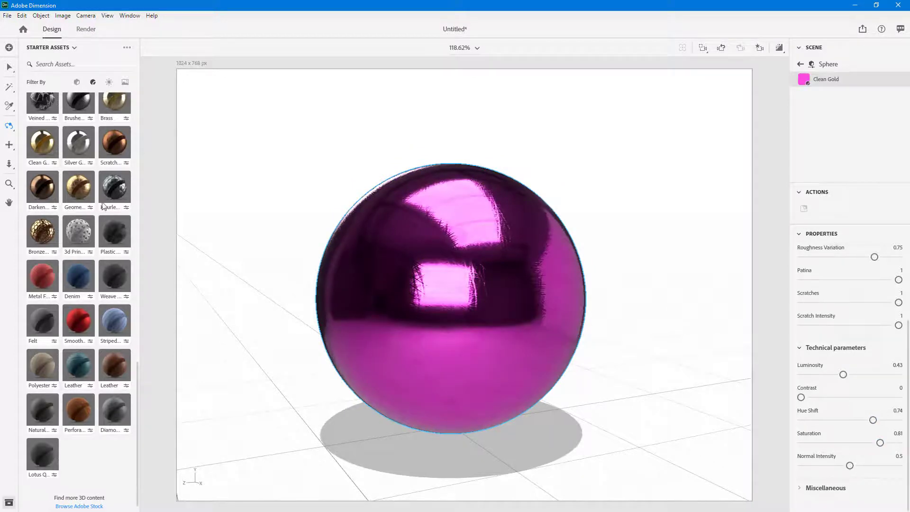
left_click_drag(94, 228, 497, 264)
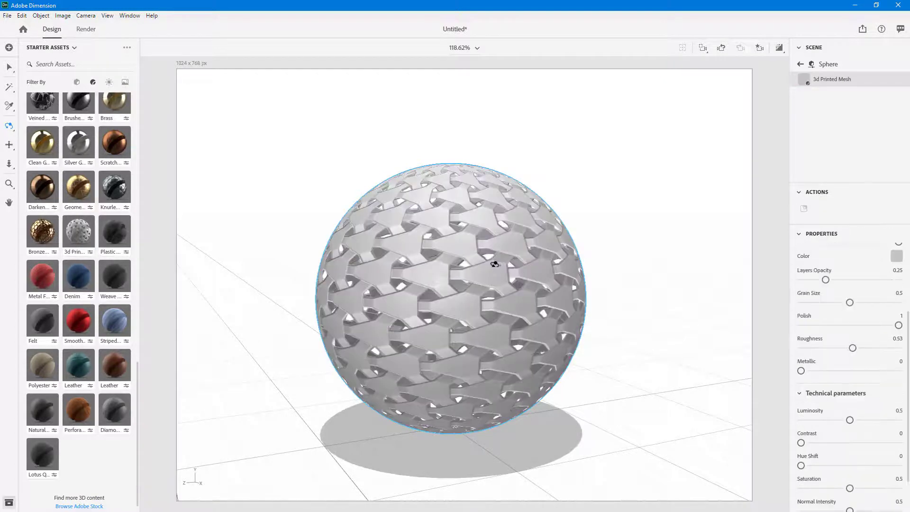
Step: Set the 3d Printed Mesh hue shift to 0.39 and saturation to 0.79
scroll(88, 185, "up", 2)
scroll(87, 185, "up", 4)
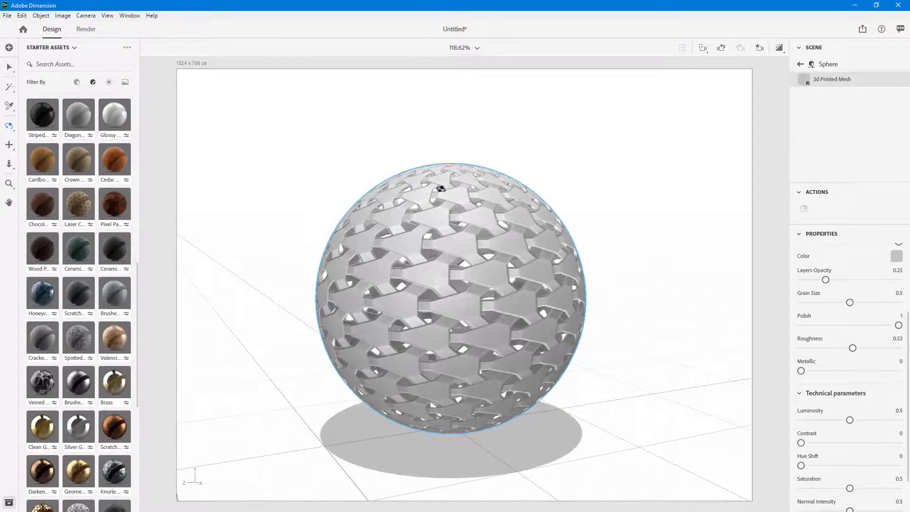
scroll(834, 310, "down", 2)
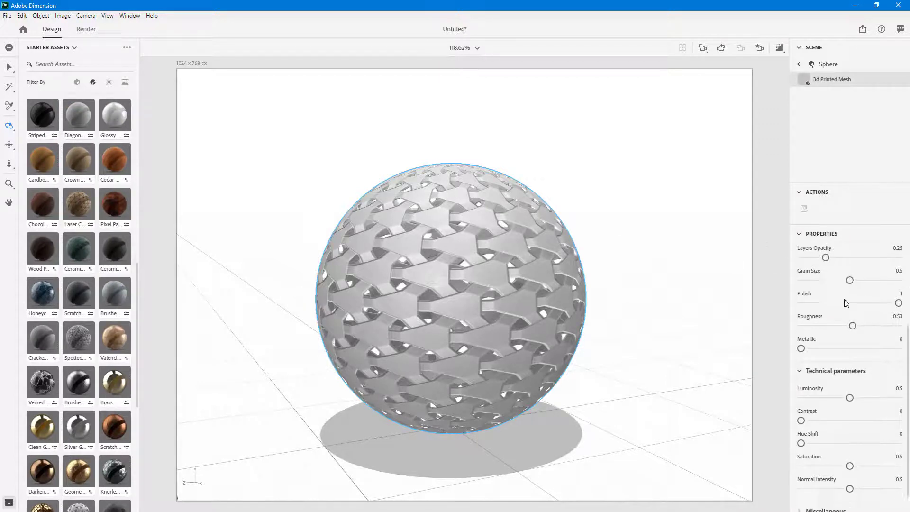
left_click_drag(801, 420, 878, 442)
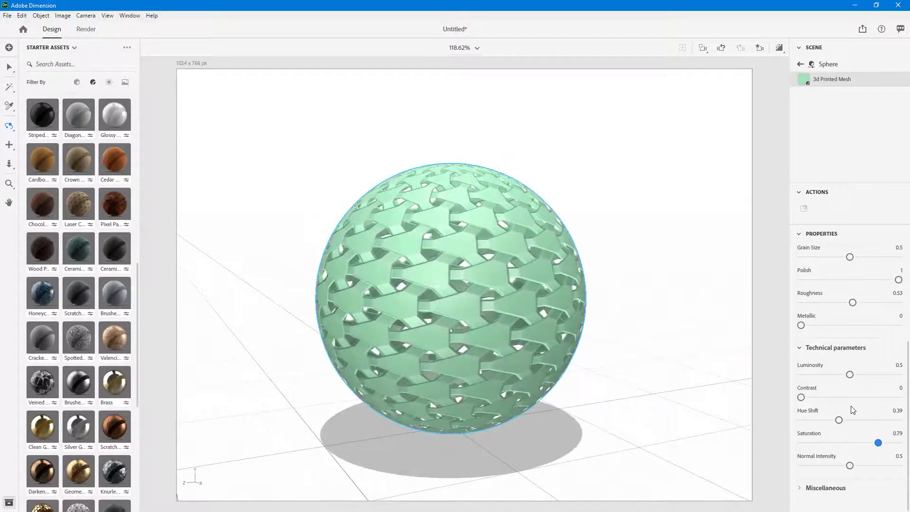
scroll(851, 405, "up", 4)
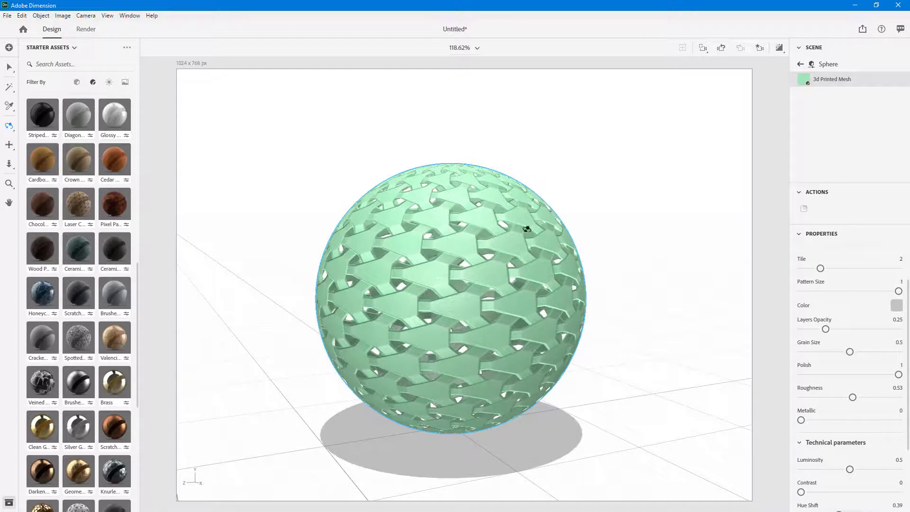
scroll(62, 134, "up", 5)
left_click_drag(86, 213, 148, 296)
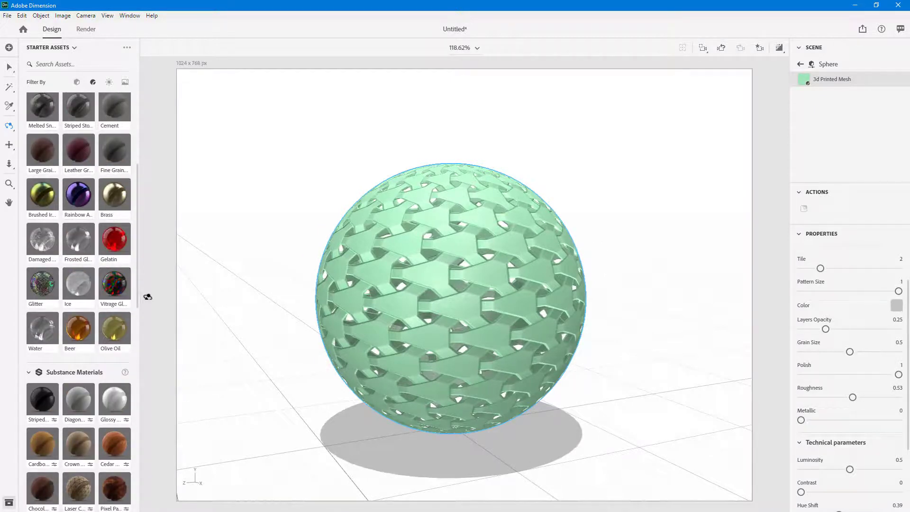
Step: Collapse the Adobe Standard Materials and Substance Materials groups in the starter assets
left_click(9, 47)
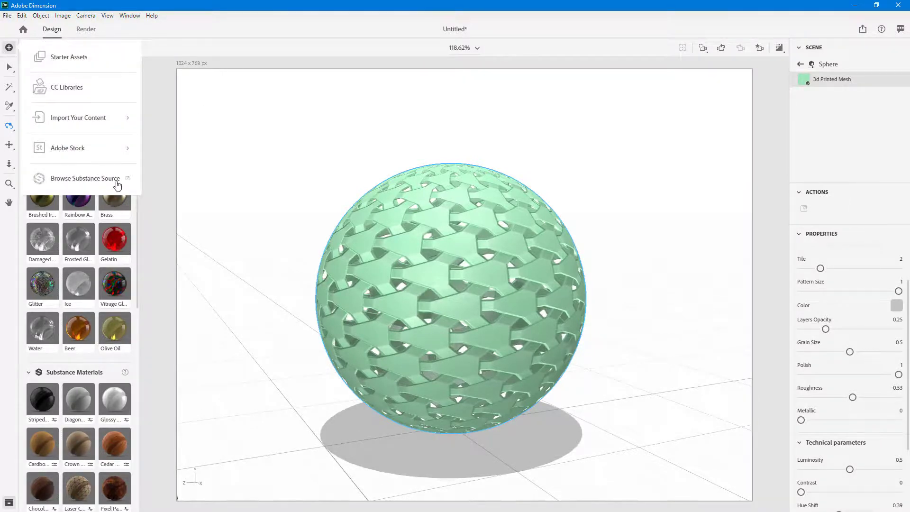
left_click(236, 187)
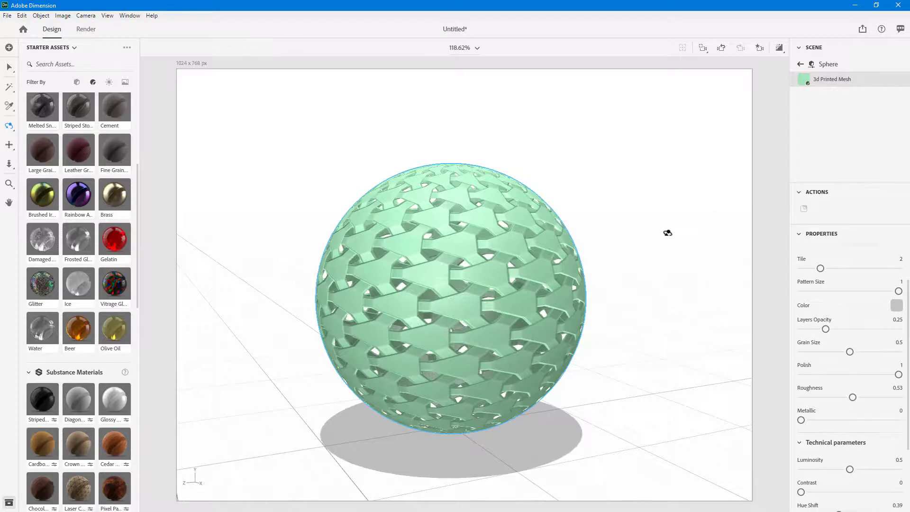
scroll(80, 207, "up", 1)
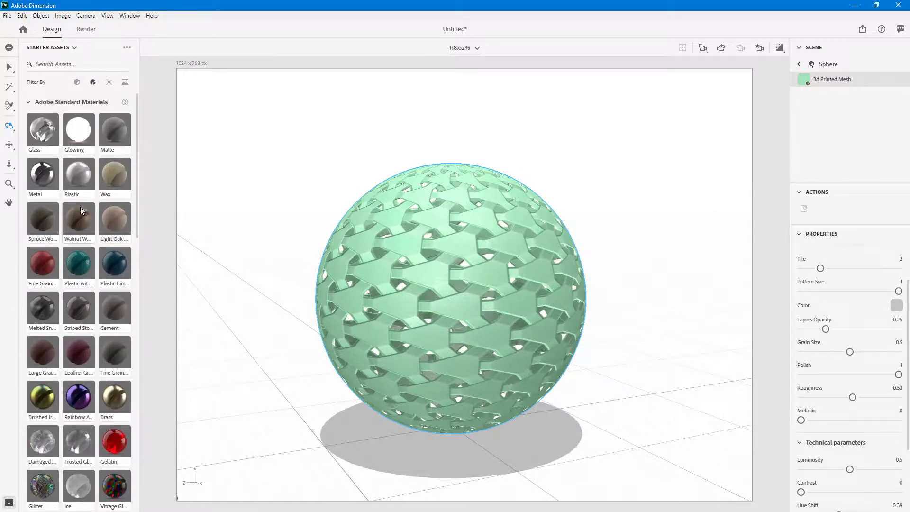
left_click(29, 102)
left_click(30, 121)
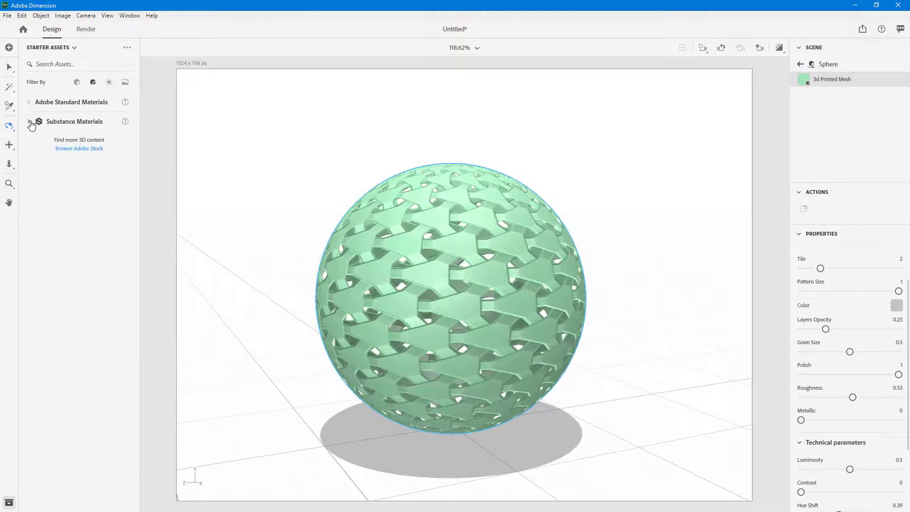